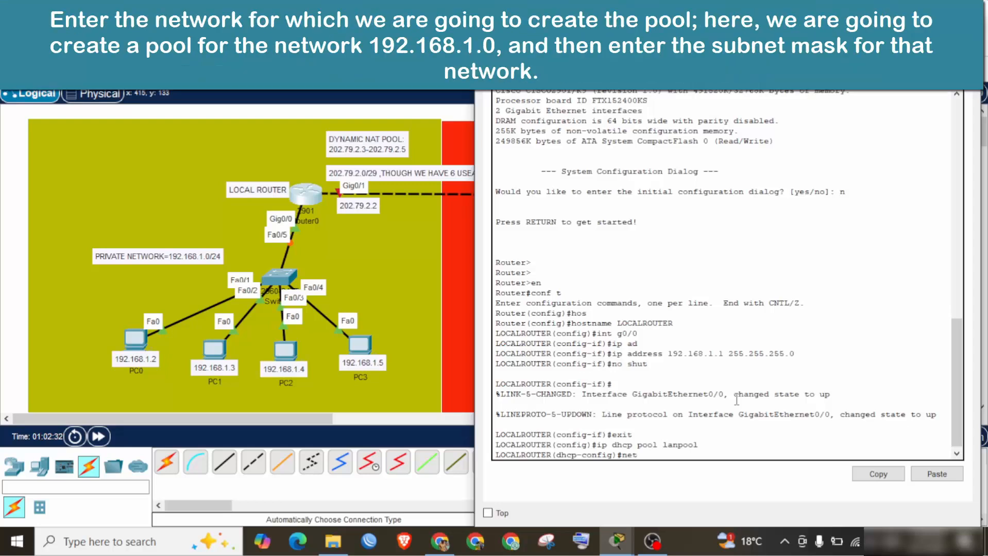
- Define the network 192.168.1.0 with mask 255.255.255.0 for the local router's DHCP pool lanpool
key("Return")
type("network 192")
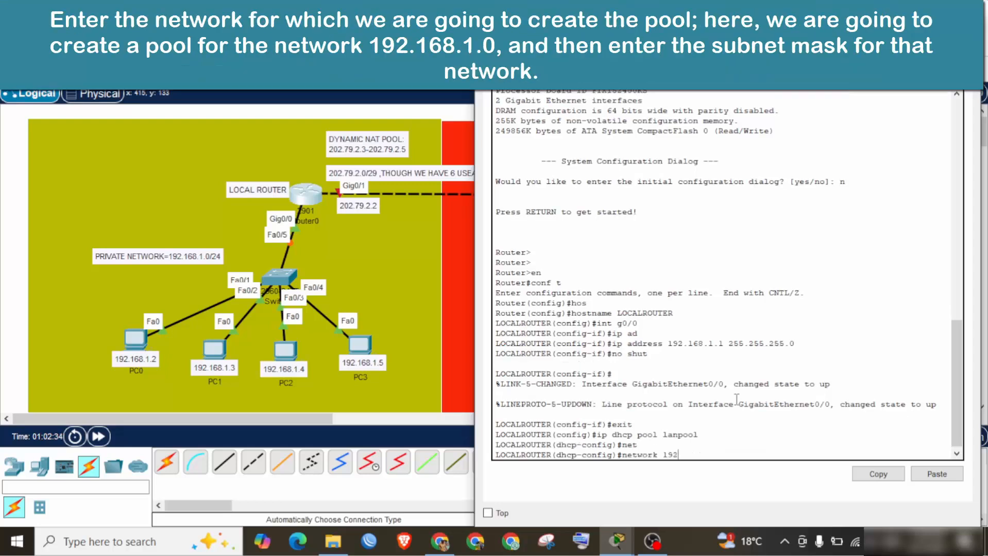
type(".168.1.0 255.255.255.0")
key("Return")
- Set 192.168.1.1 as the default router of the lanpool DHCP pool
type("def")
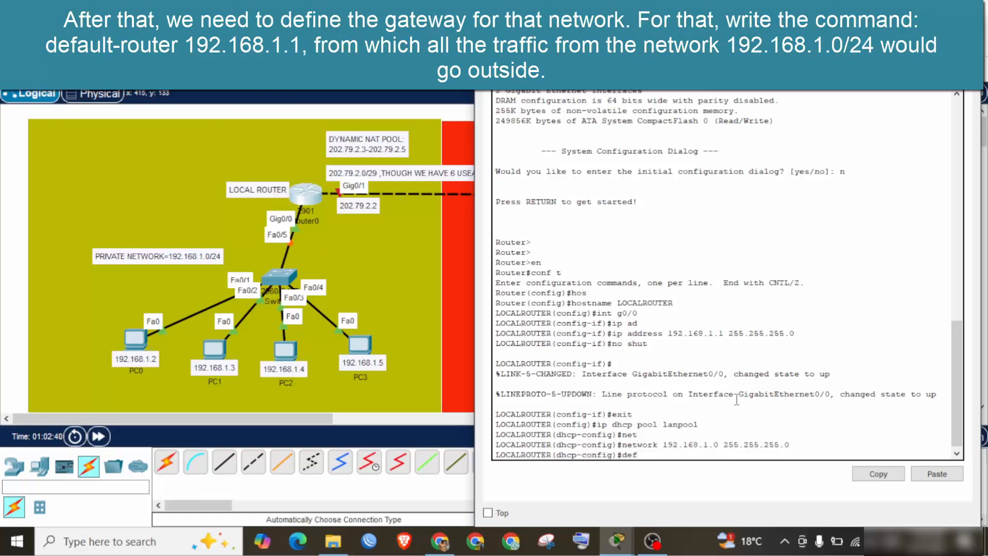
key("Tab")
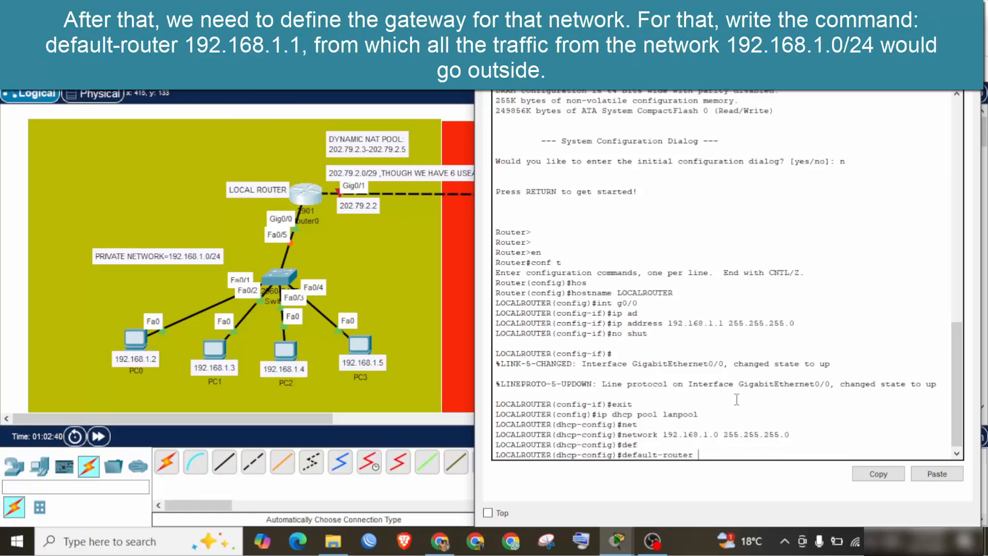
type("192.168.1.1")
key("Return")
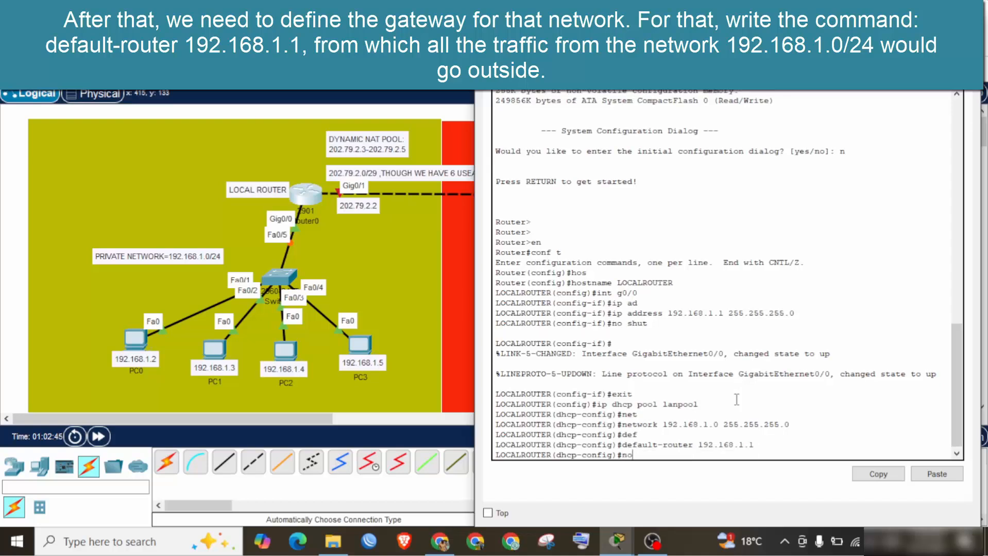
- Leave the DHCP pool configuration and save the local router's running configuration with do wr
type("no")
key("BackSpace")
type("exit")
key("Return")
key("Return")
key("Return")
type("d")
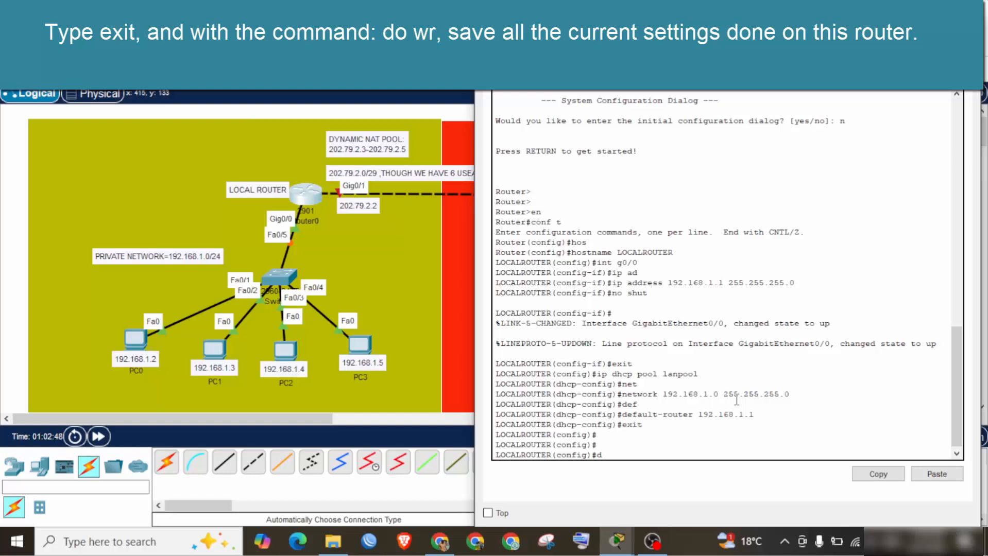
type("o wr")
key("Return")
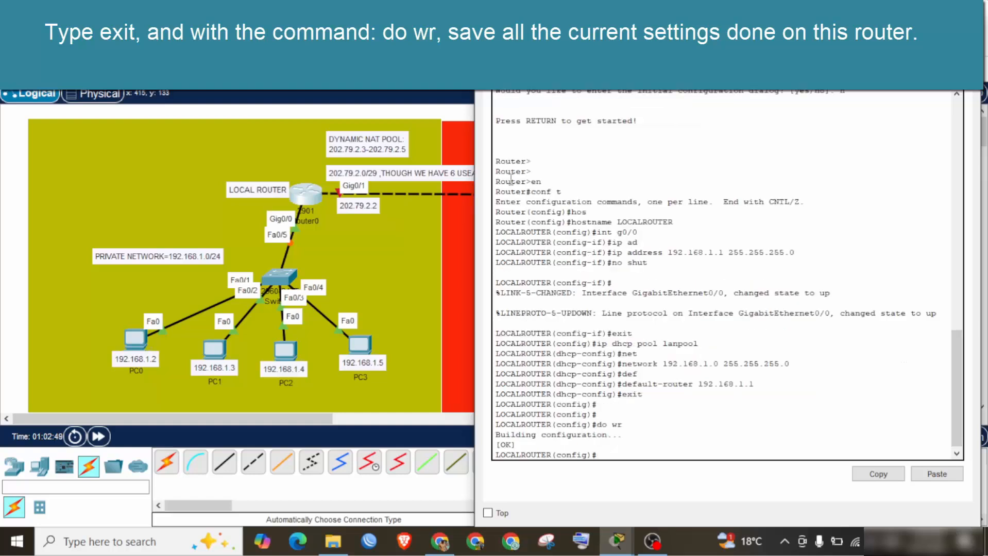
- Switch PC0's IP configuration to DHCP and close its window
left_click(143, 339)
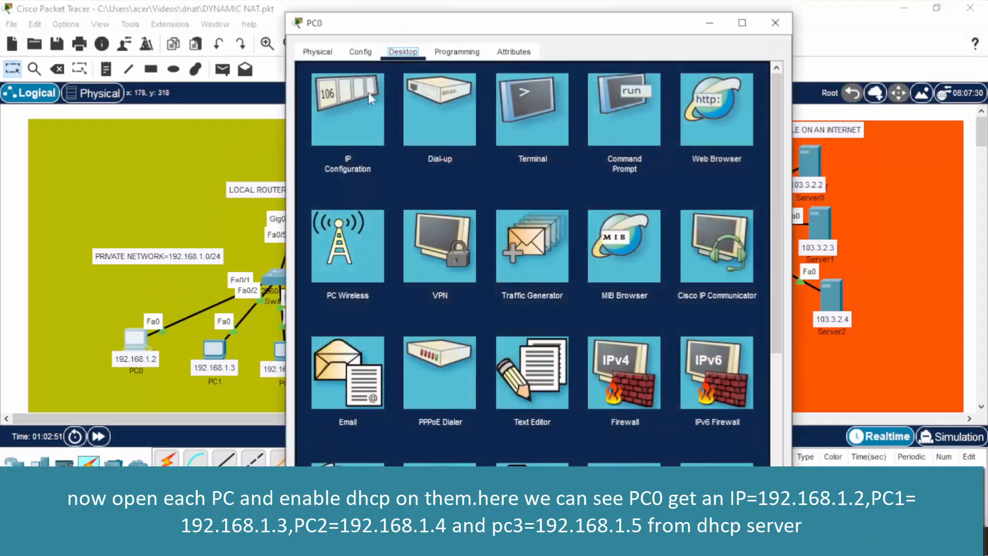
left_click(379, 119)
left_click(339, 132)
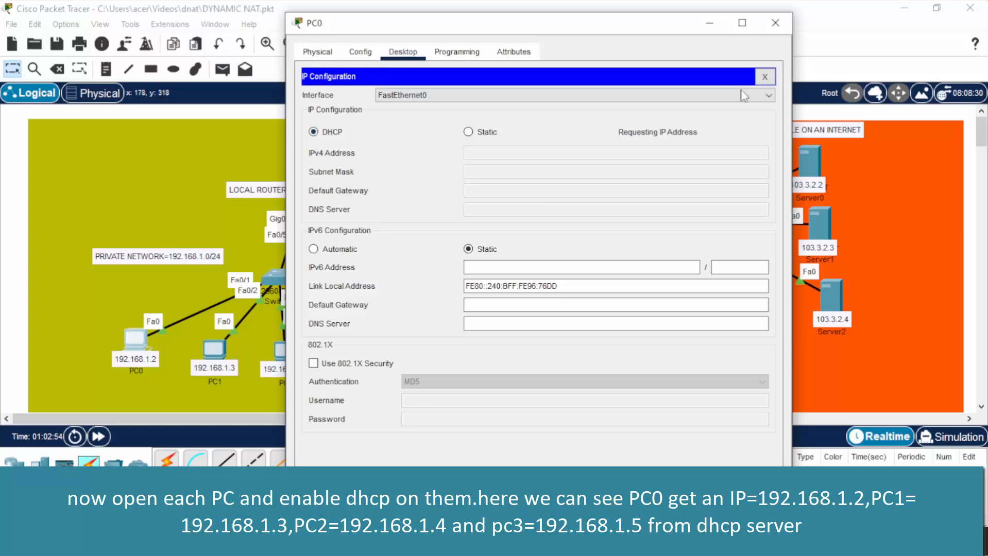
left_click(766, 77)
left_click(775, 23)
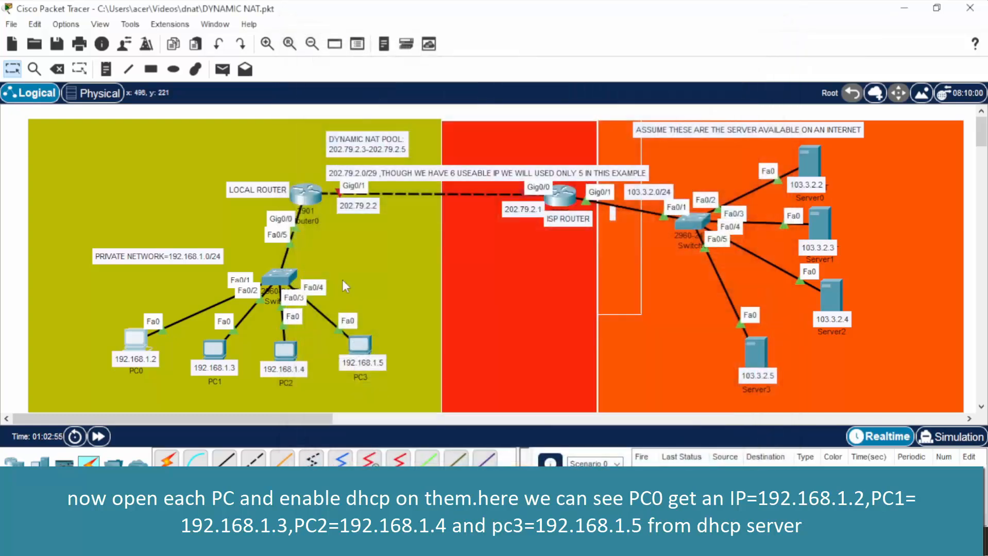
- Switch PC1's IP configuration to DHCP and close its window
left_click(214, 349)
left_click(355, 163)
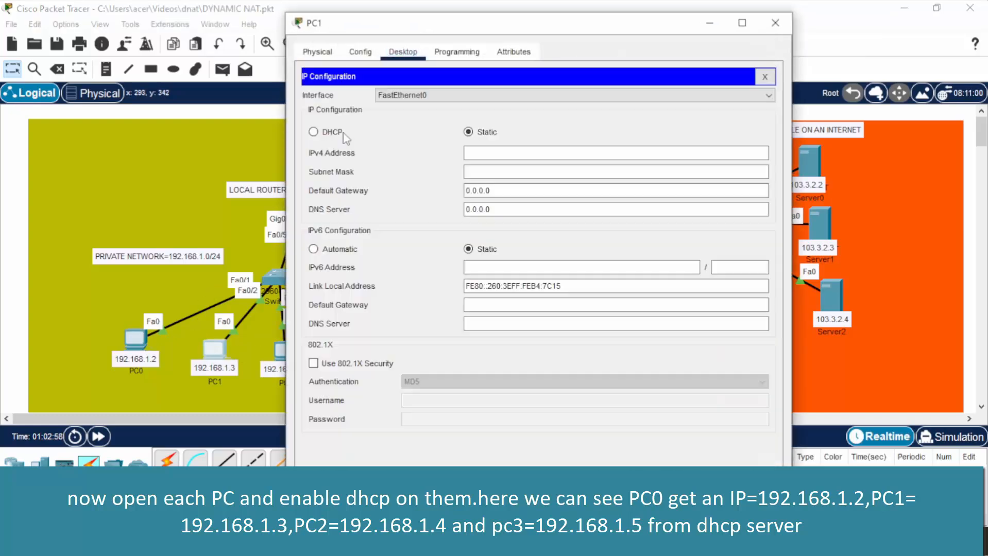
left_click(313, 132)
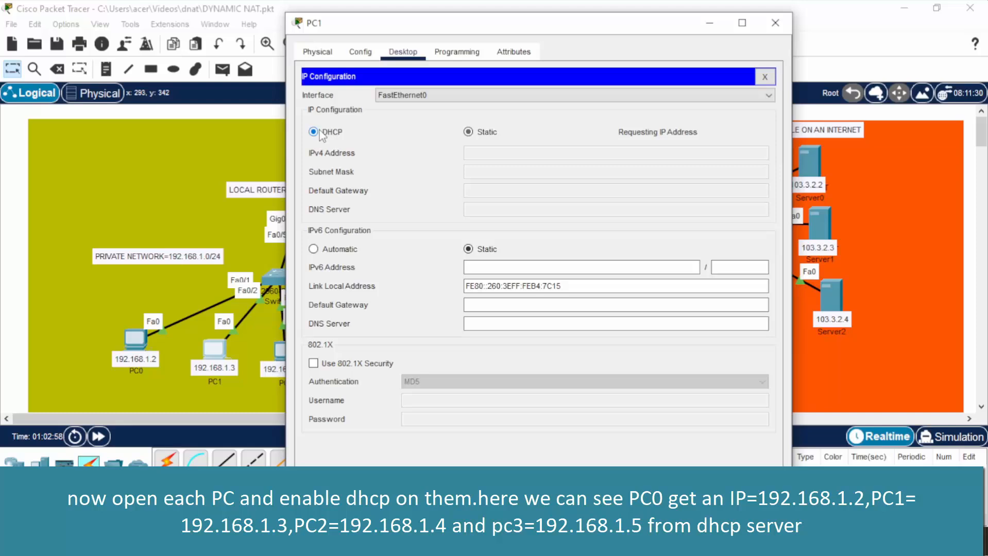
left_click(765, 77)
left_click(775, 22)
- Switch PC2's IP configuration to DHCP and close its window
left_click(285, 352)
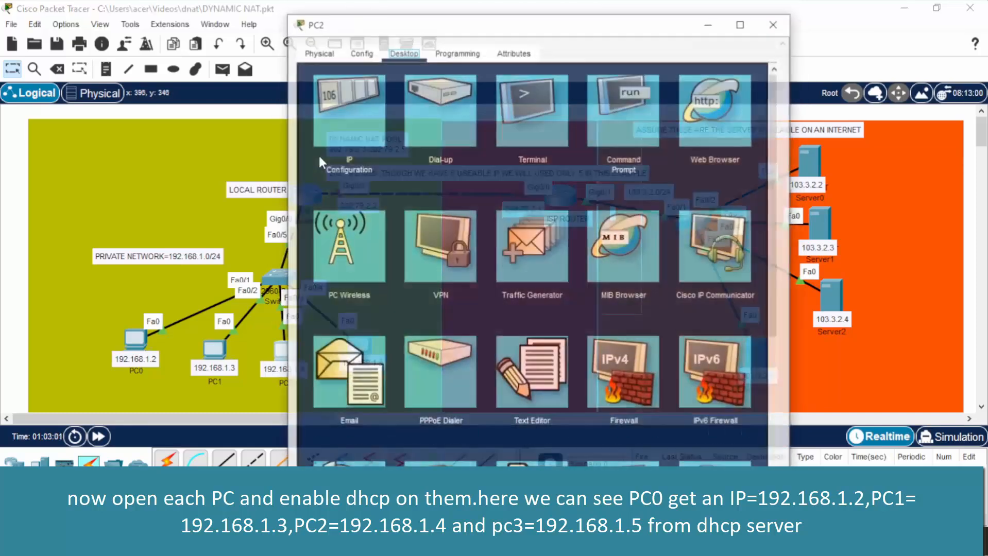
left_click(347, 111)
left_click(324, 135)
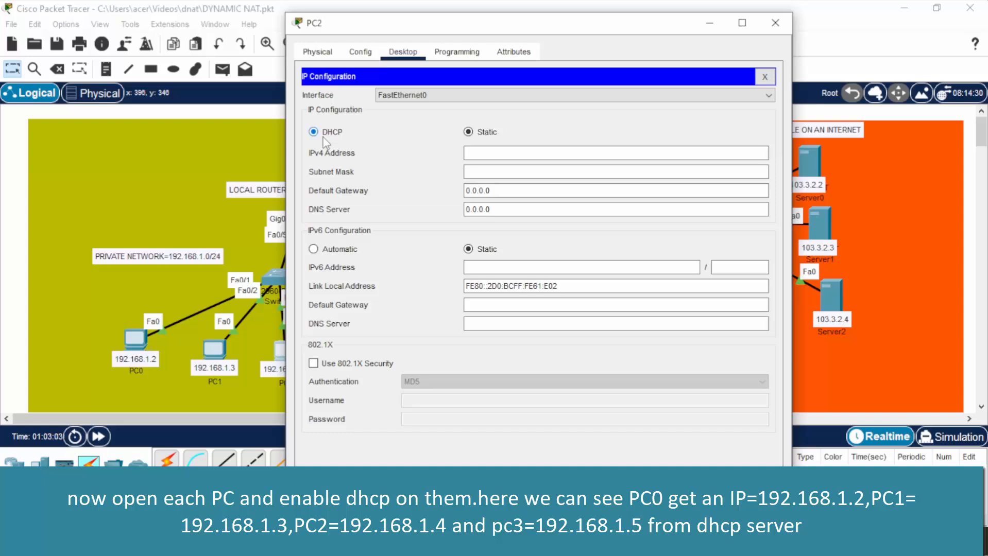
left_click(765, 77)
left_click(776, 22)
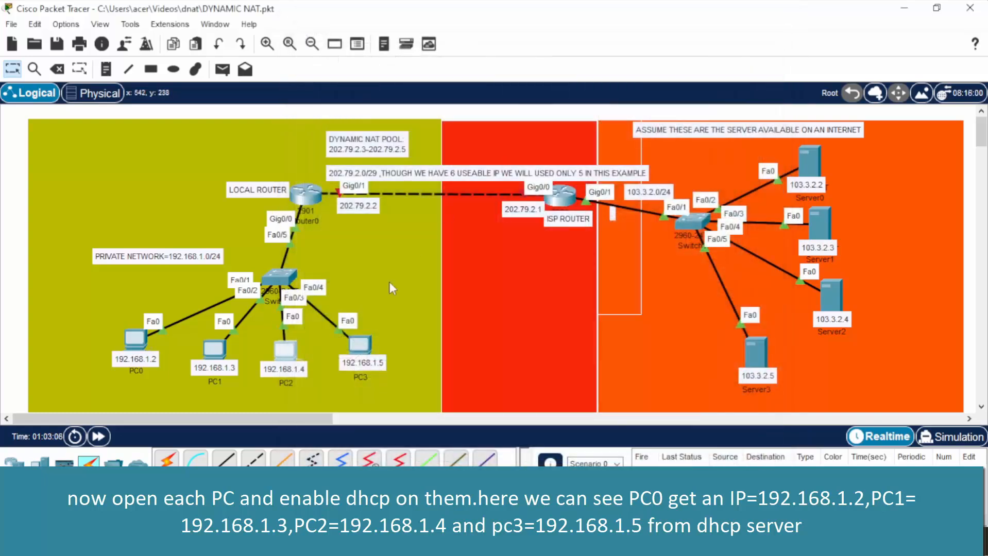
- Switch PC3's IP configuration to DHCP and close its window
left_click(354, 334)
left_click(351, 118)
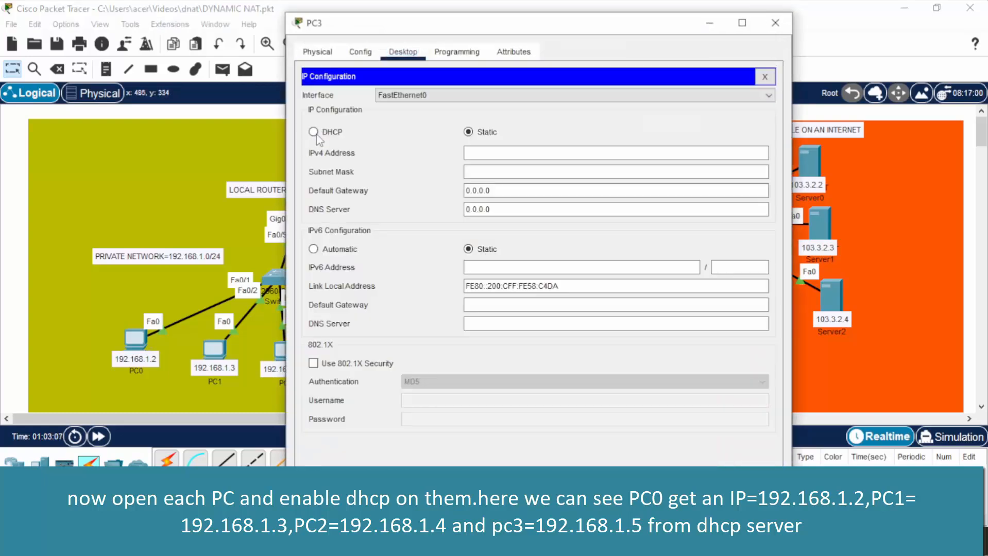
left_click(314, 132)
left_click(765, 76)
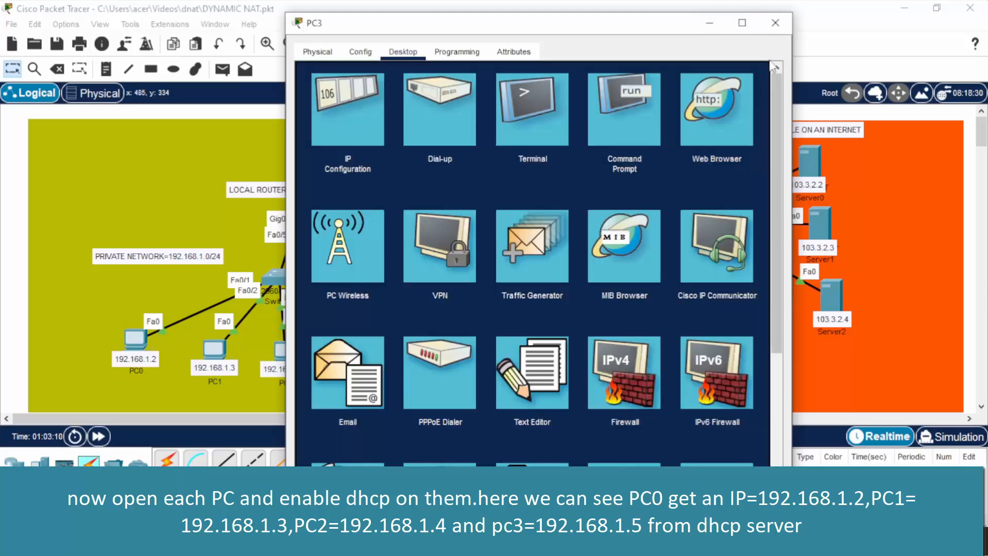
left_click(776, 23)
- On the local router, assign 202.79.2.2 with mask 255.255.255.248 to interface g0/1 and enable the interface
left_click(319, 201)
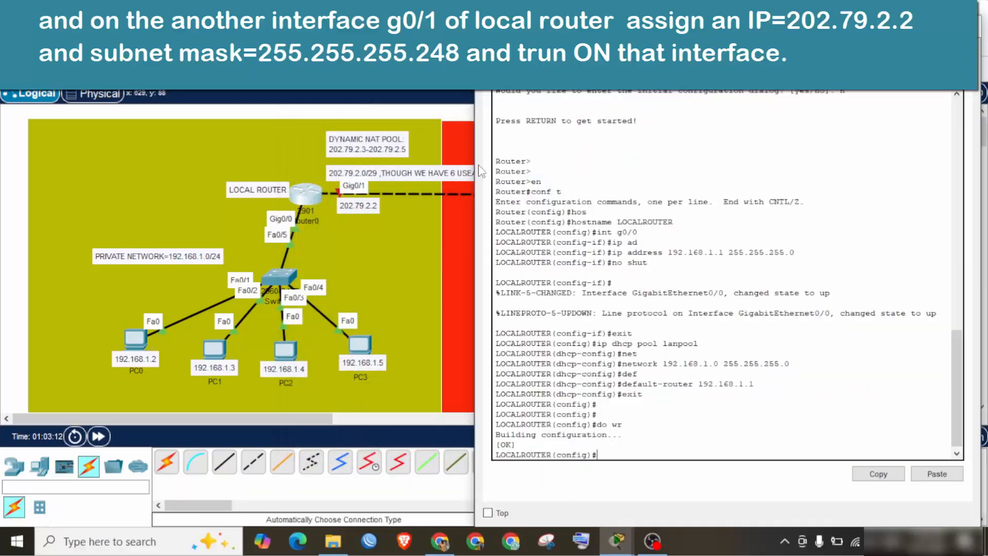
type("i")
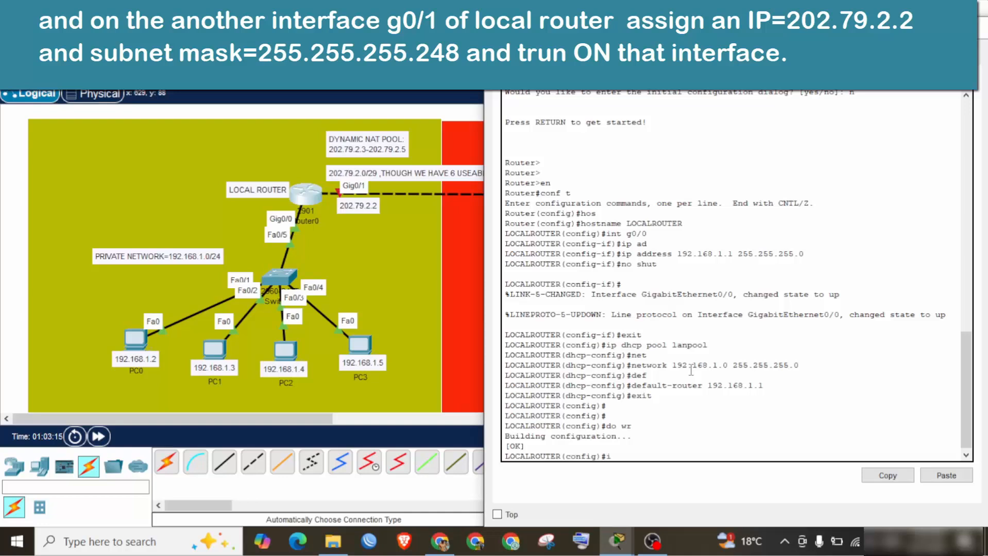
type("nt g0/1")
key("Return")
type("ip ad")
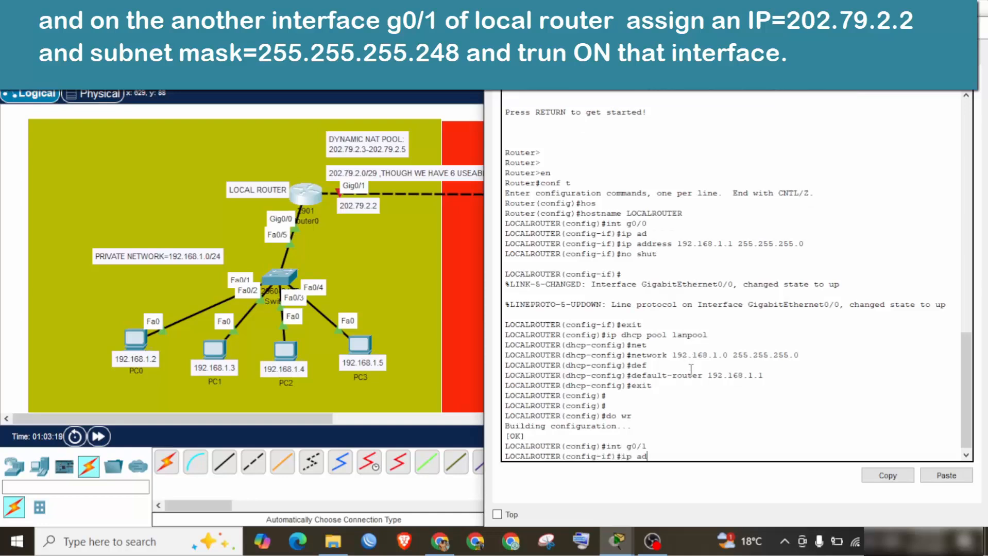
key("Tab")
type("202.")
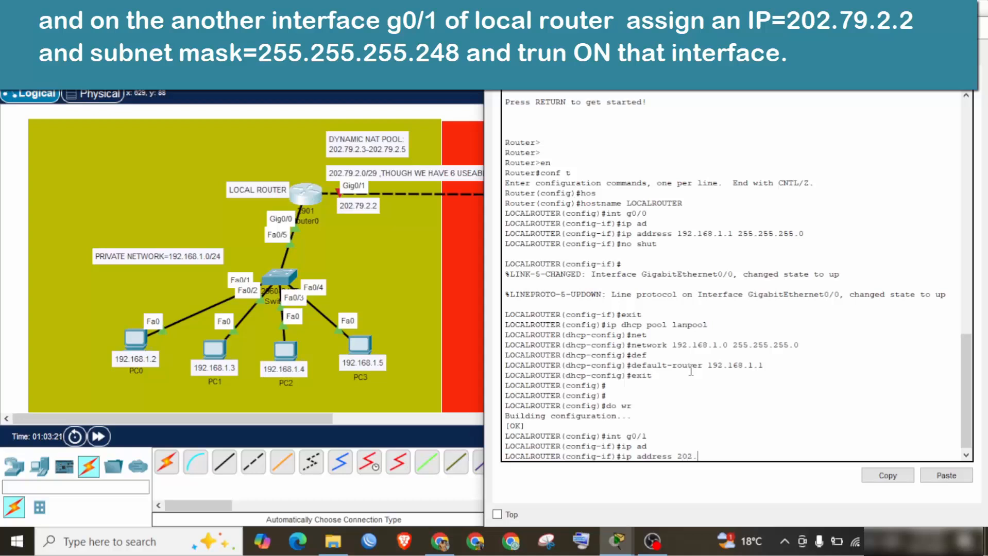
type("79.2.2 255.255.255.248")
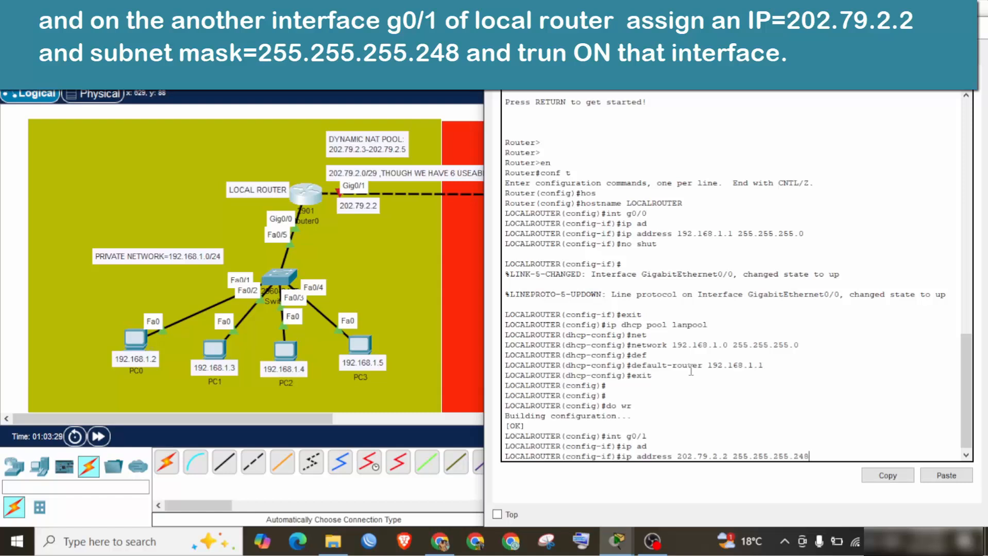
key("Return")
type("no shut")
key("Return")
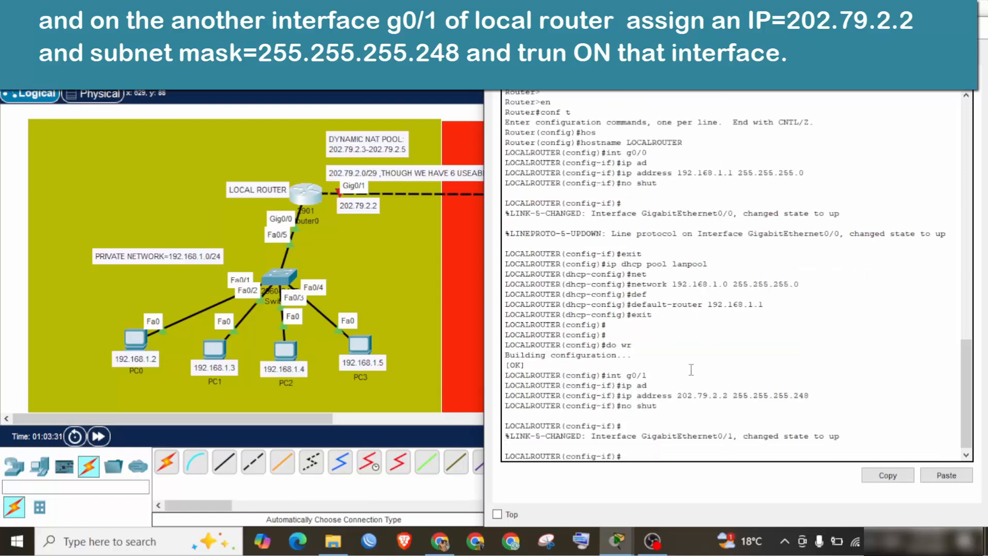
- Leave the g0/1 interface configuration, save the local router's configuration with do wr and close its window
type("exit")
key("Return")
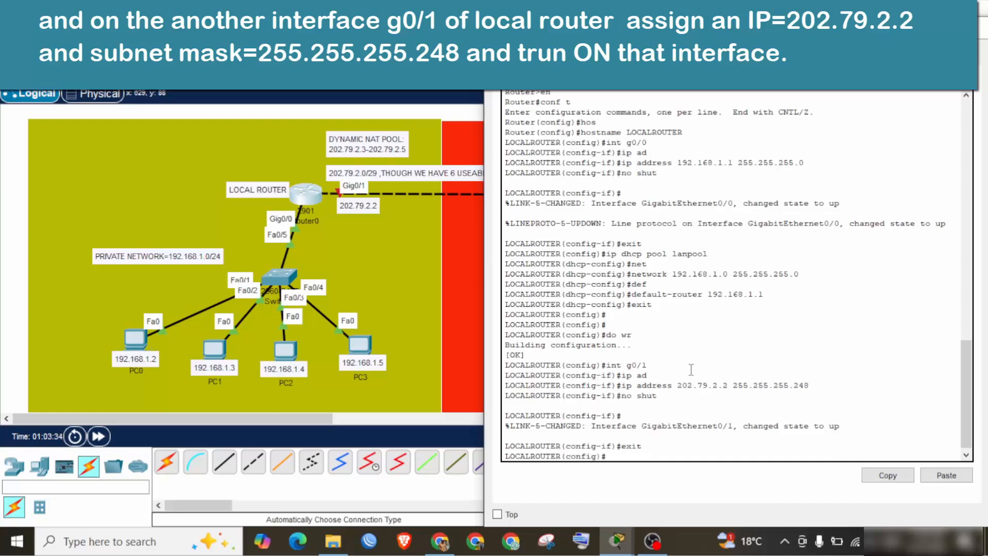
type("do wr")
key("Return")
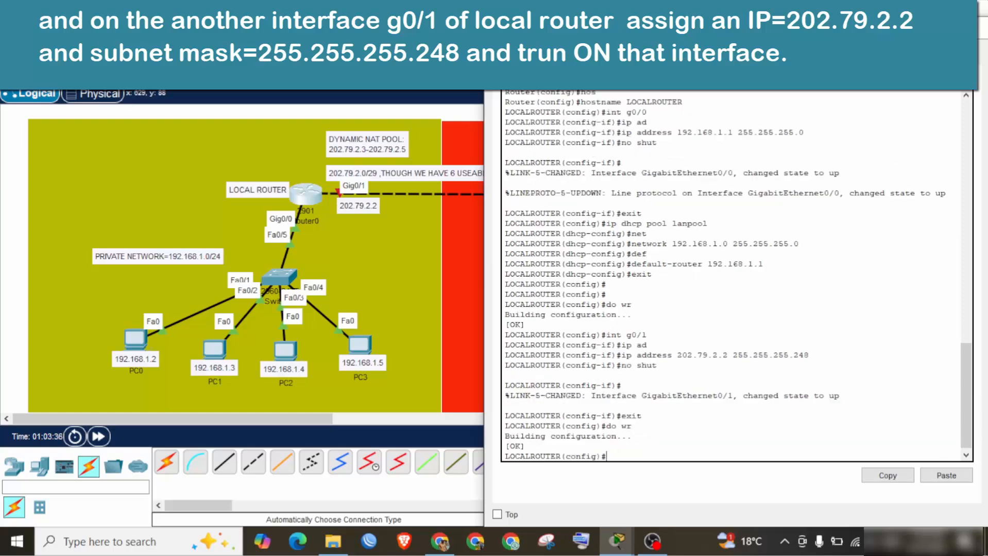
left_click(983, 31)
- In the ISP router's command line, assign 202.79.2.1 with mask 255.255.255.248 to interface g0/0
left_click(567, 199)
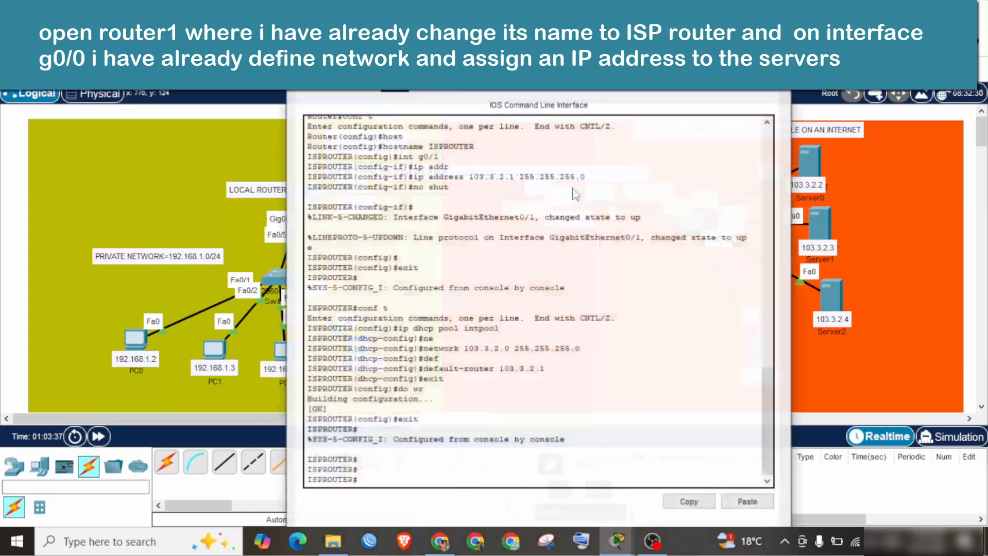
left_click_drag(541, 31, 246, 38)
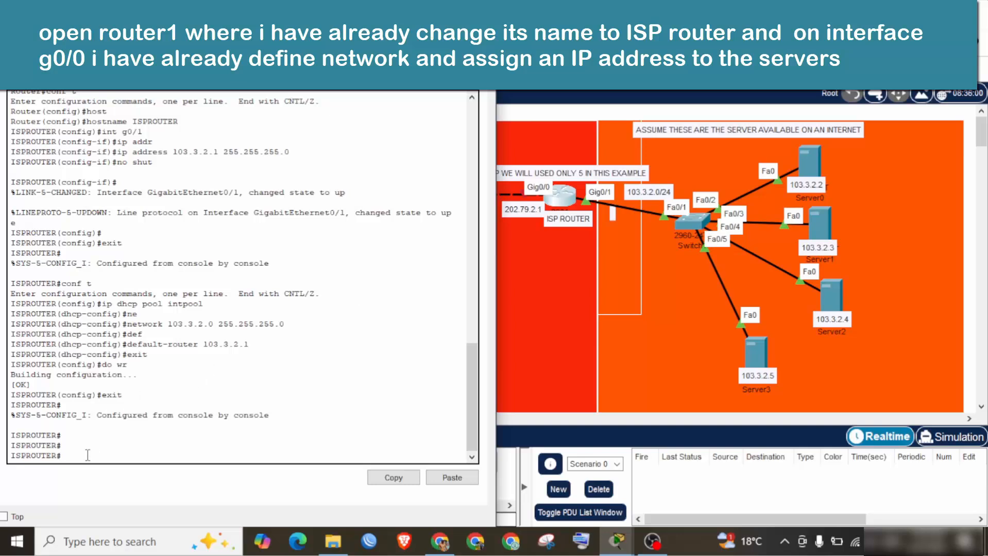
type("onf t")
key("Return")
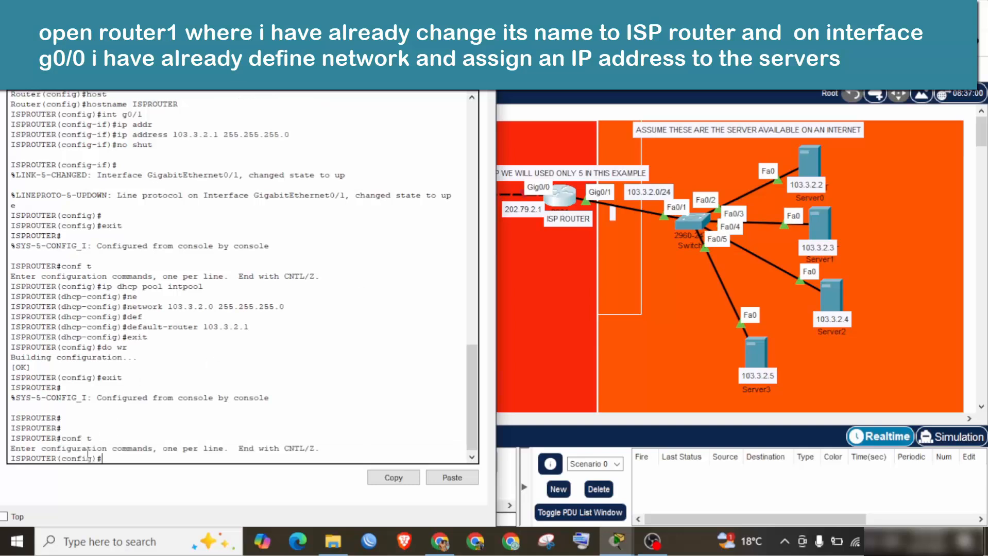
type("int g0/0")
key("Return")
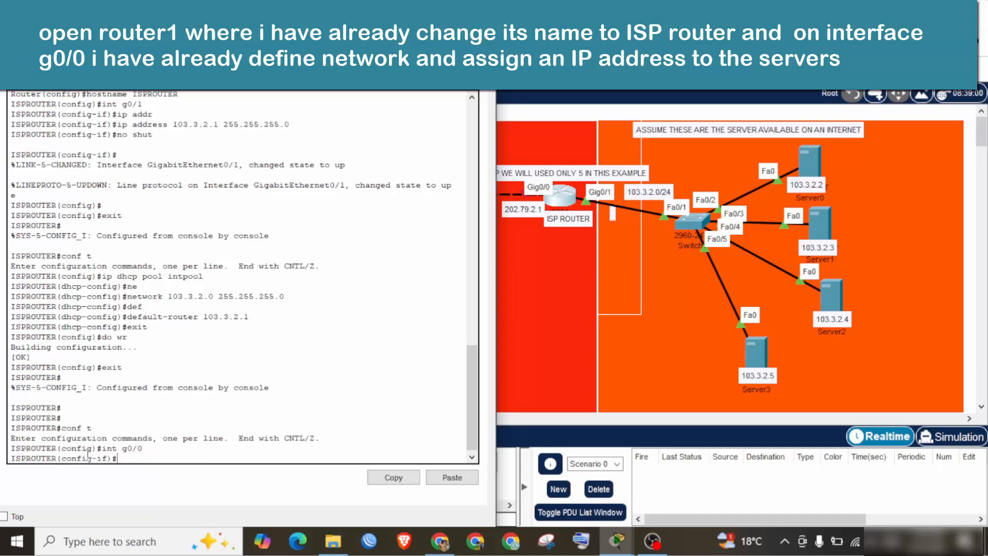
type("ip ad")
key("Tab")
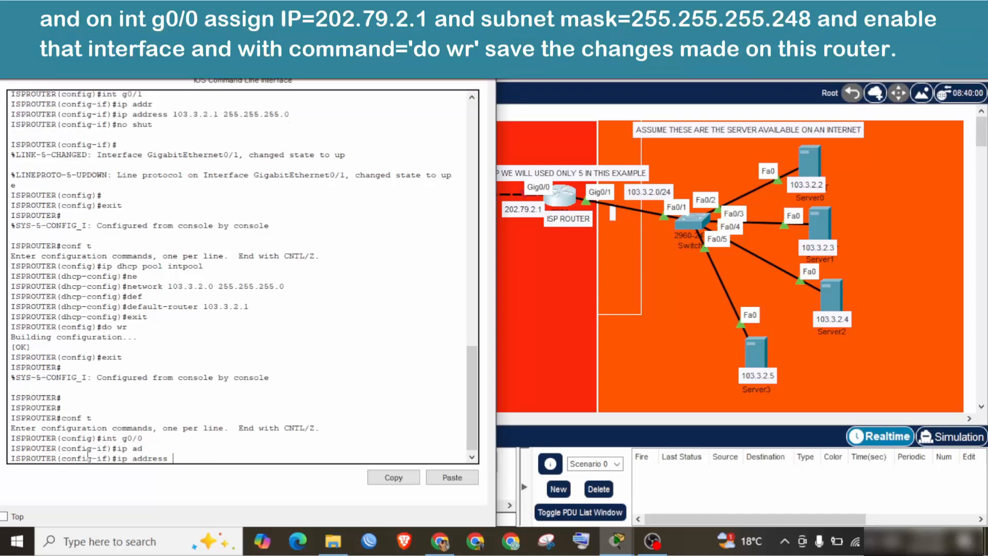
type("202.79.2.1 255.255.255.2")
key("BackSpace")
type("48")
key("Return")
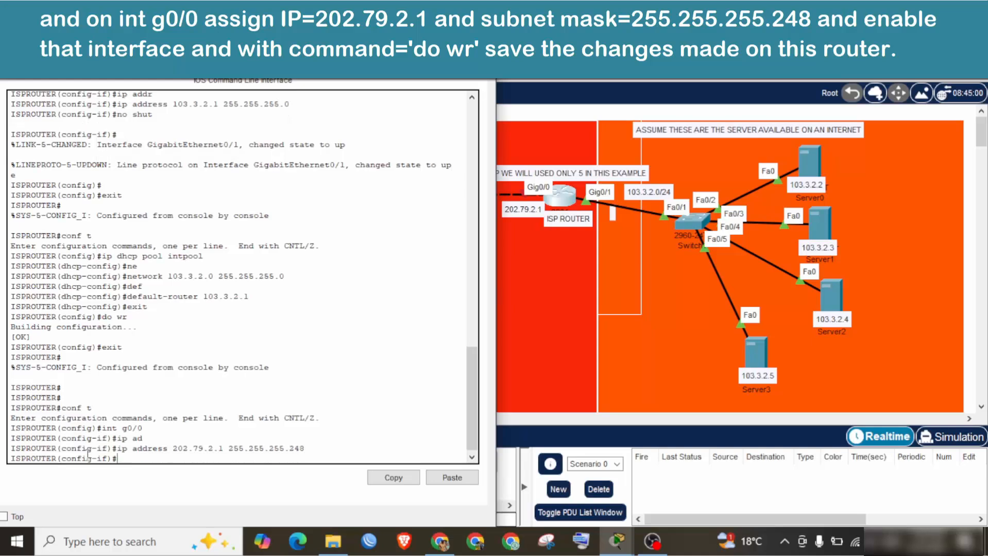
- Enable interface g0/0 on the ISP router with no shut
type("no shut")
key("Return")
key("Return")
key("Return")
key("Return")
key("Return")
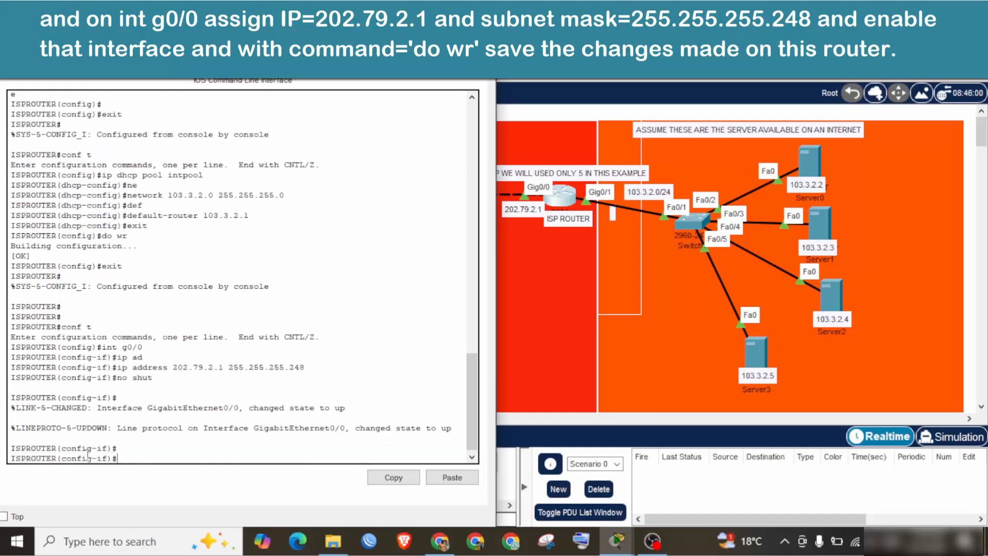
- Leave the g0/0 interface configuration and save the ISP router's configuration with do wr
type("exit")
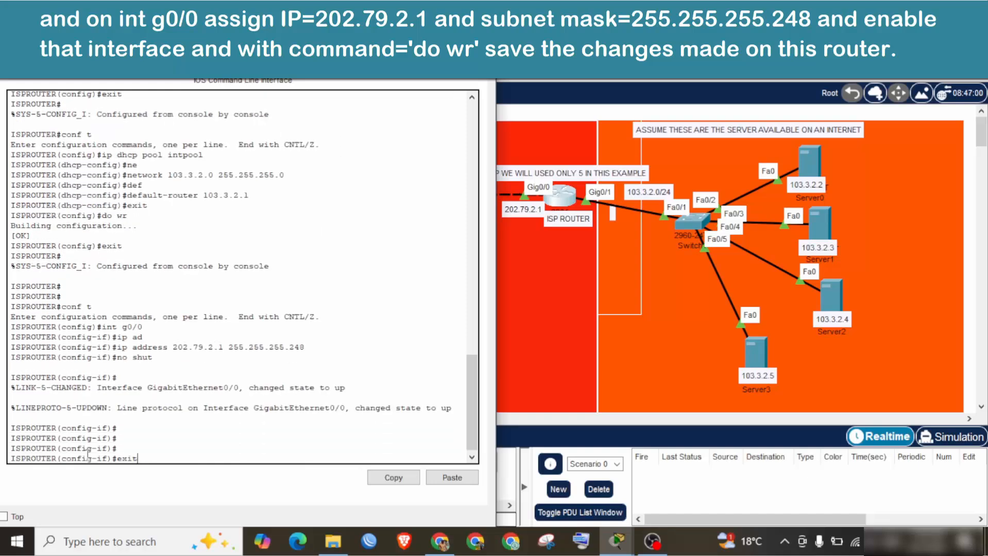
key("Return")
type("do w")
type("r")
key("Return")
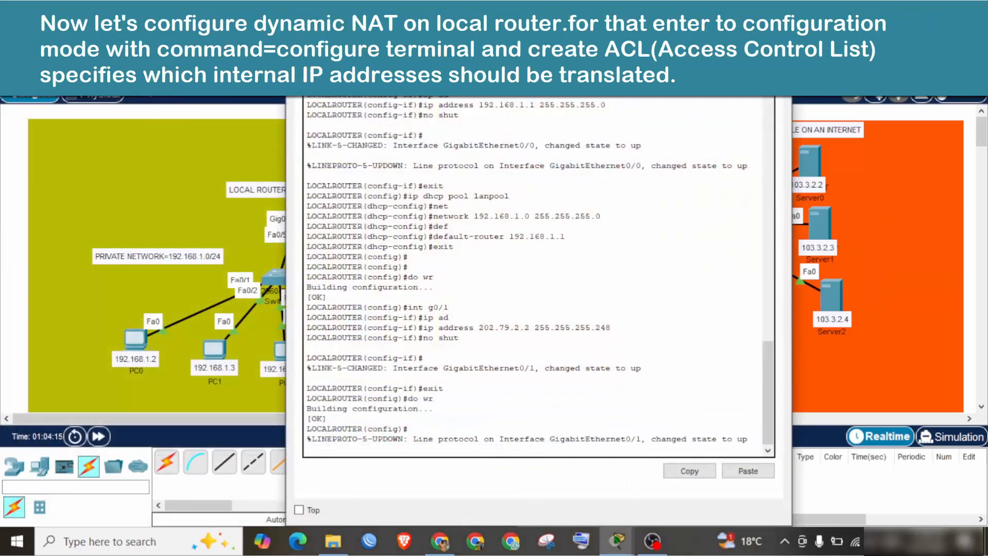
- Move the local router's command-line window off the network diagram and bring up a fresh configuration prompt
left_click_drag(495, 26, 661, 14)
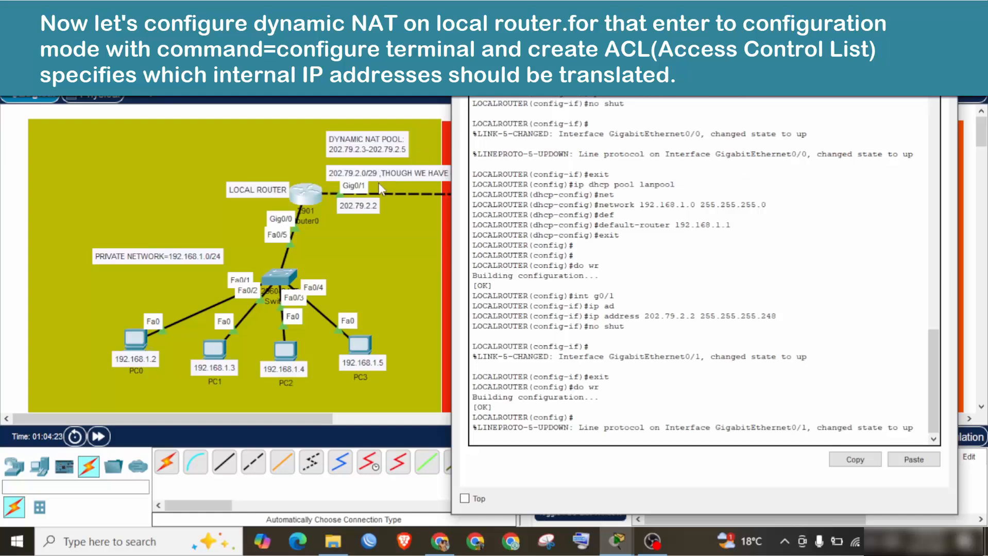
left_click_drag(585, 9, 775, 117)
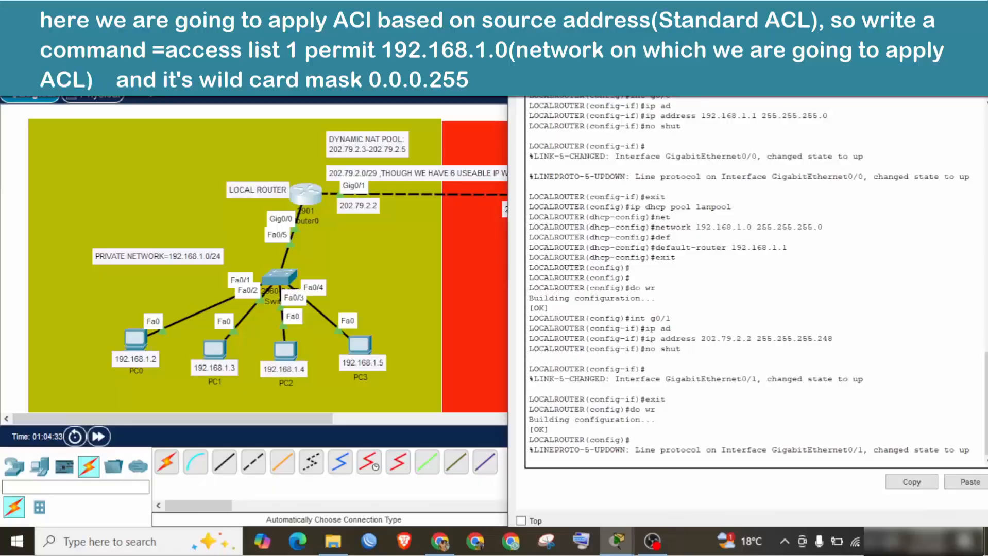
key("Return")
key("Return")
key("Return")
key("Return")
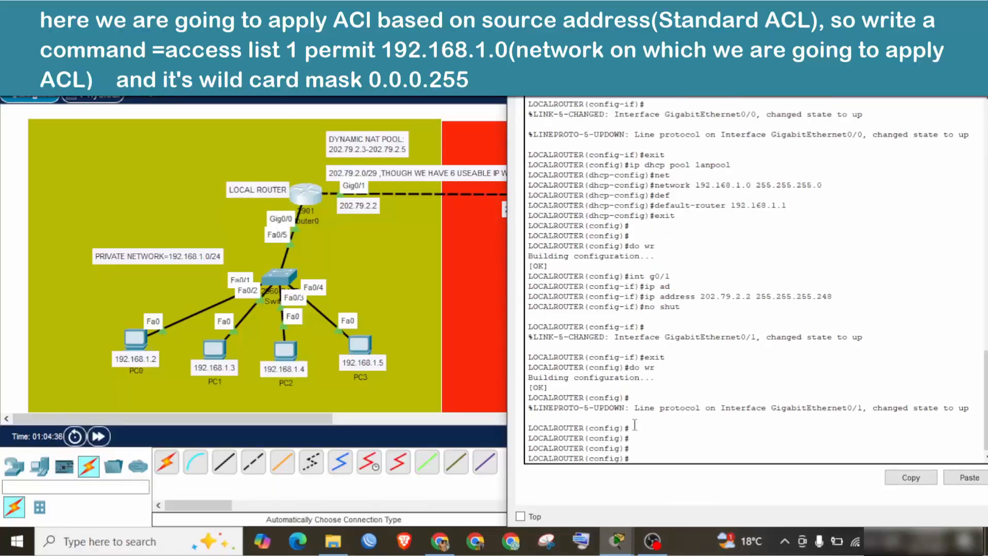
- Check the valid access-list numbers, and create standard access list 1 permitting 192.168.1.0 with wildcard mask 0.0.0.255
type("ac")
key("Tab")
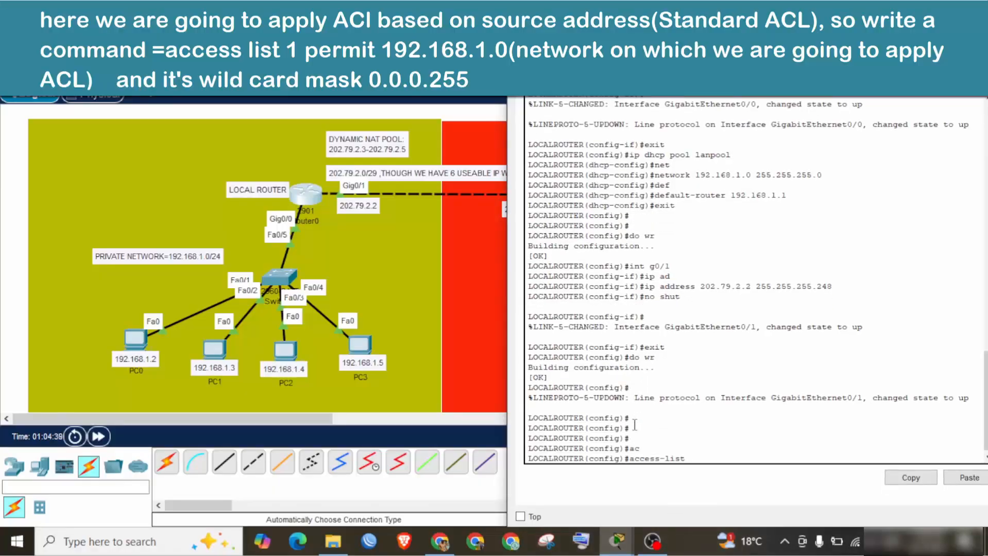
type("?")
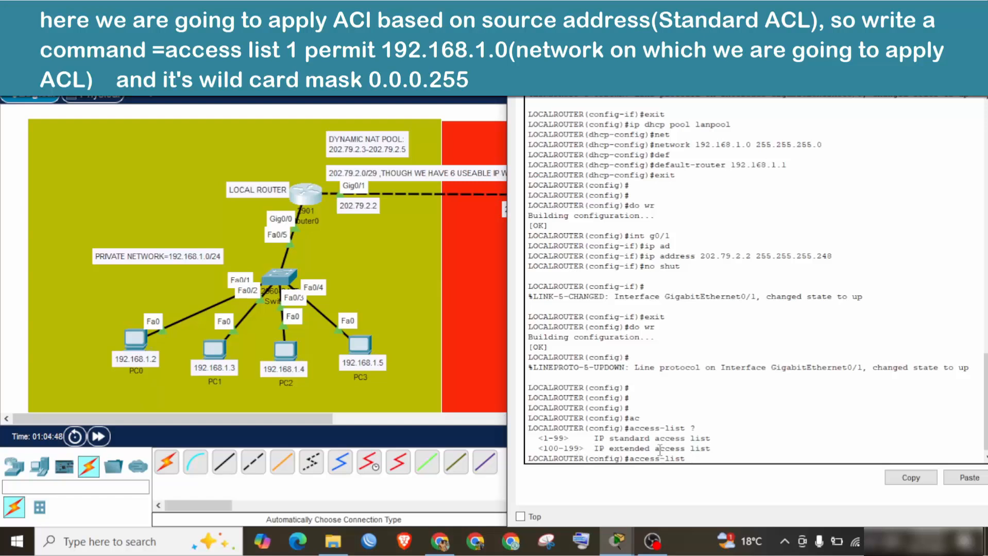
type("1 p")
key("Tab")
type("192.168.")
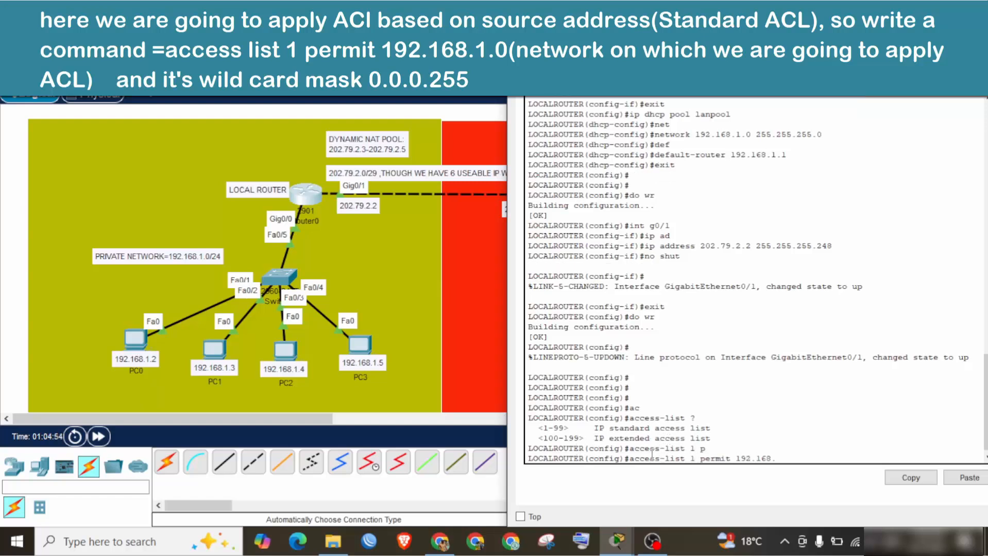
type("1.0 0")
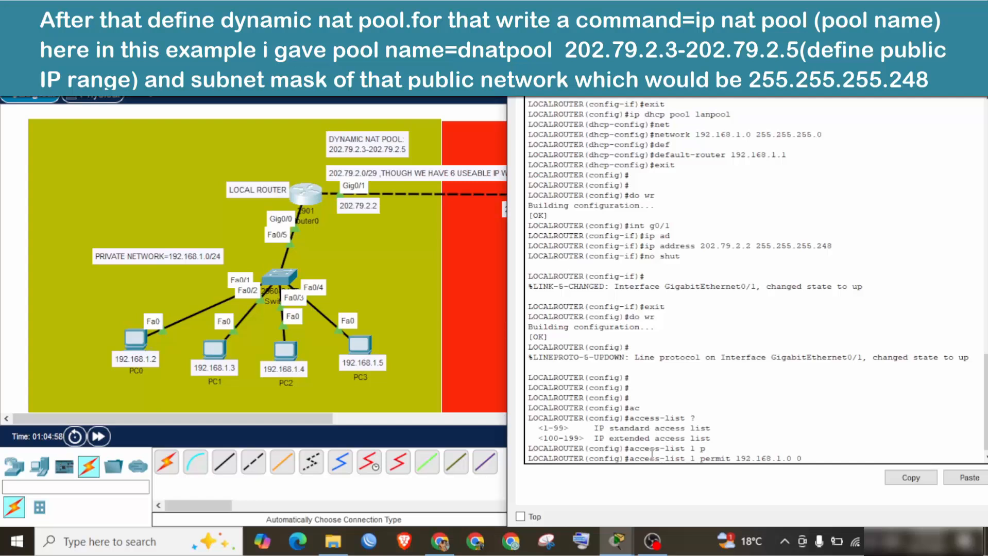
type(".0.0.255")
key("Return")
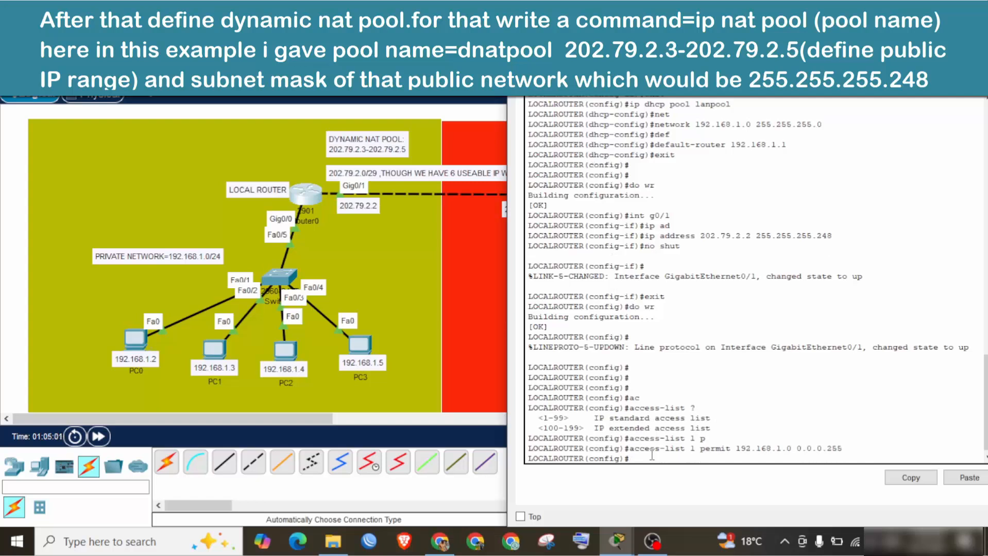
- Define the NAT pool dnatpool with range 202.79.2.3 to 202.79.2.5 and netmask 255.255.255.248
type("ip nat poo")
key("Tab")
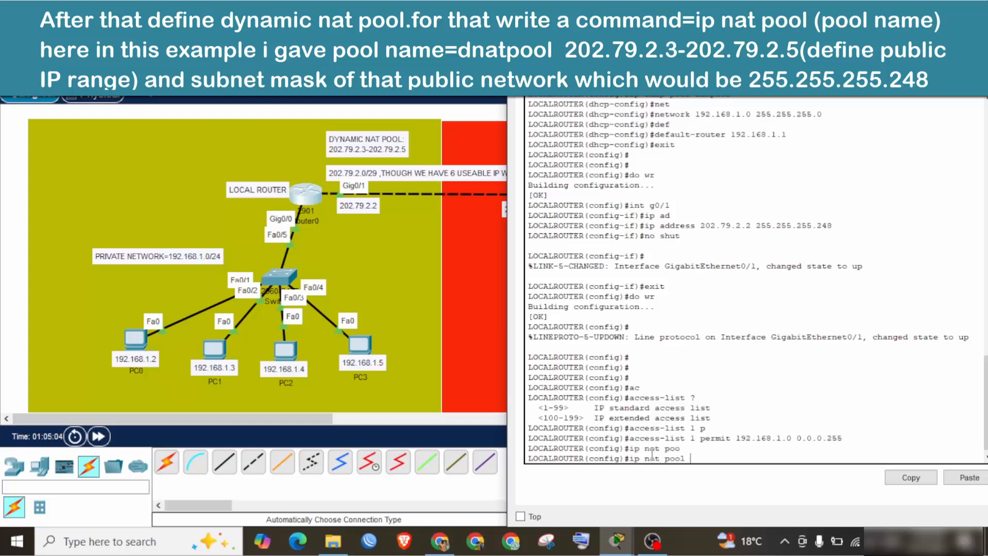
type("dnatpool 202.7")
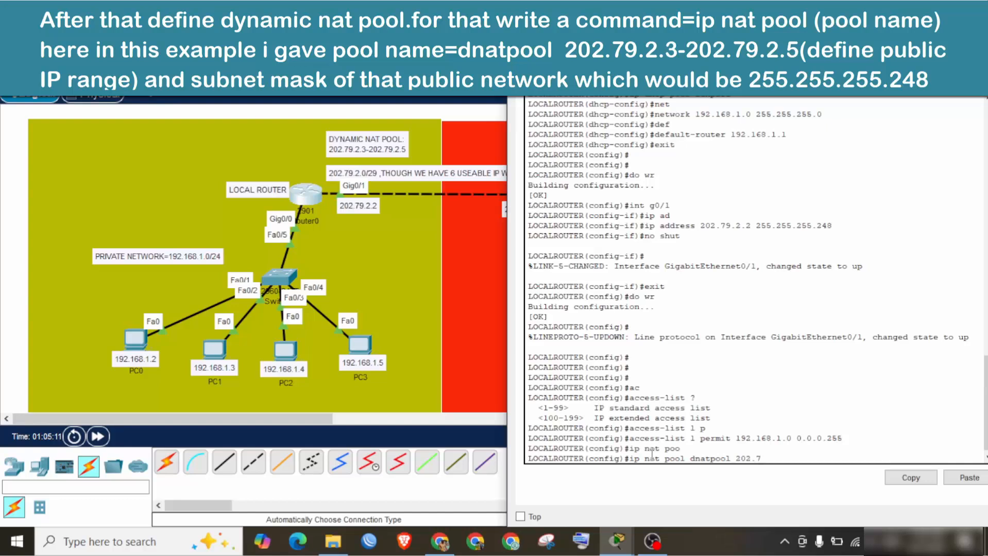
type("9.2")
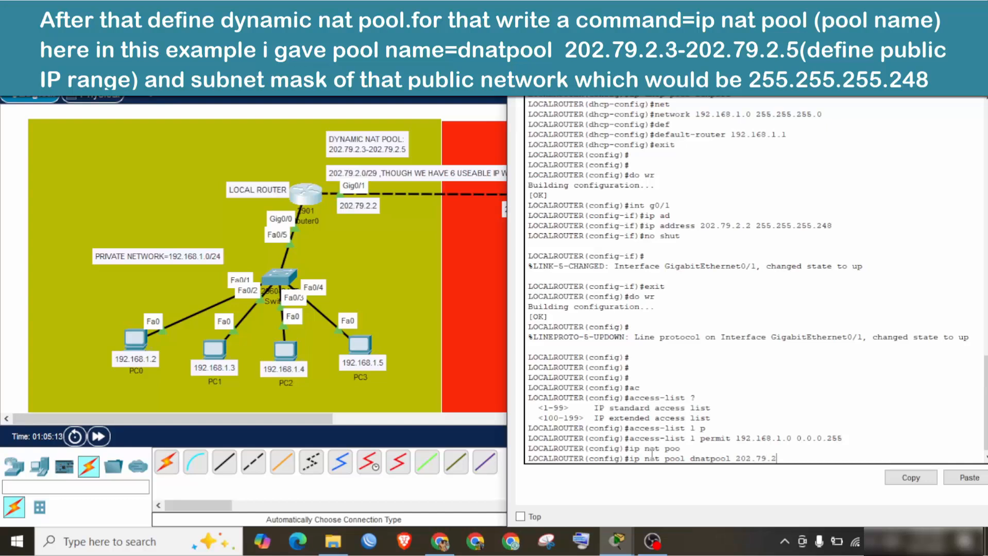
type(".3 202.7")
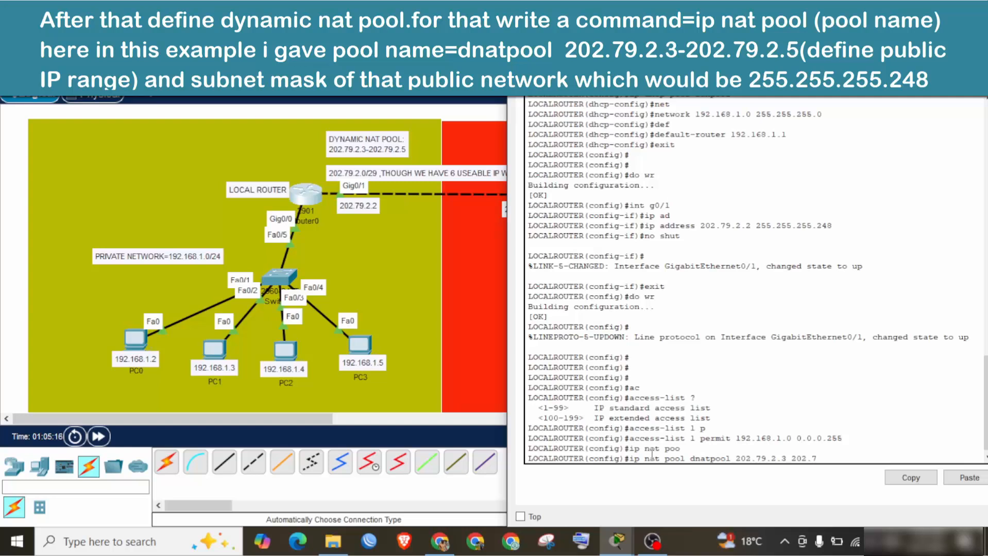
type("9.2.5 ne")
key("Tab")
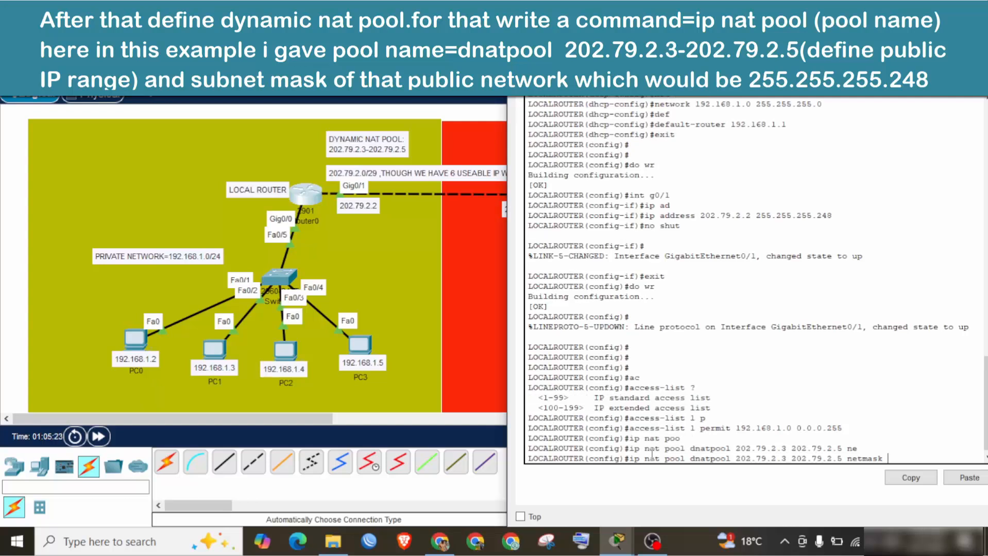
type("255.255.255.248")
key("Return")
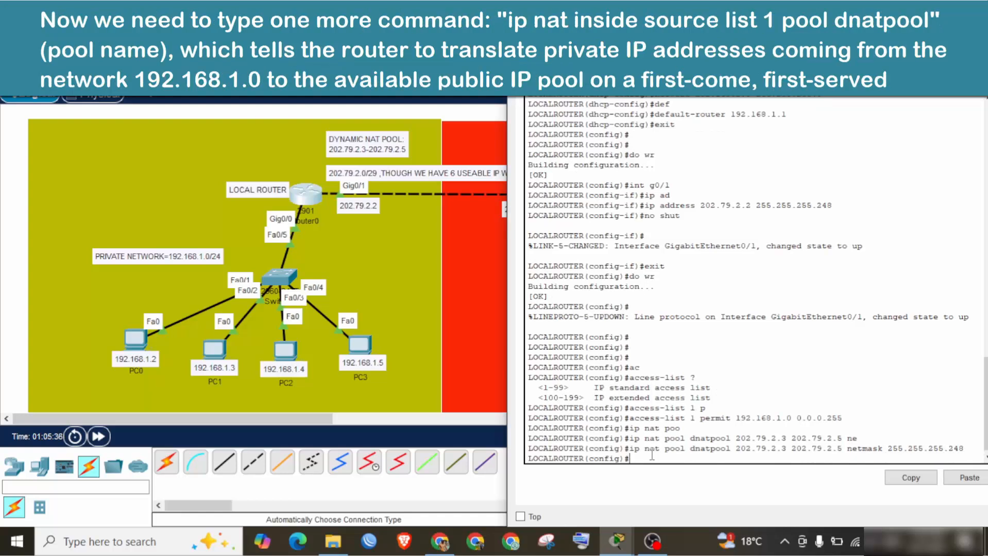
- Bind access list 1 to pool dnatpool as the inside source NAT rule, and leave global configuration mode
type("ip nat in")
key("Tab")
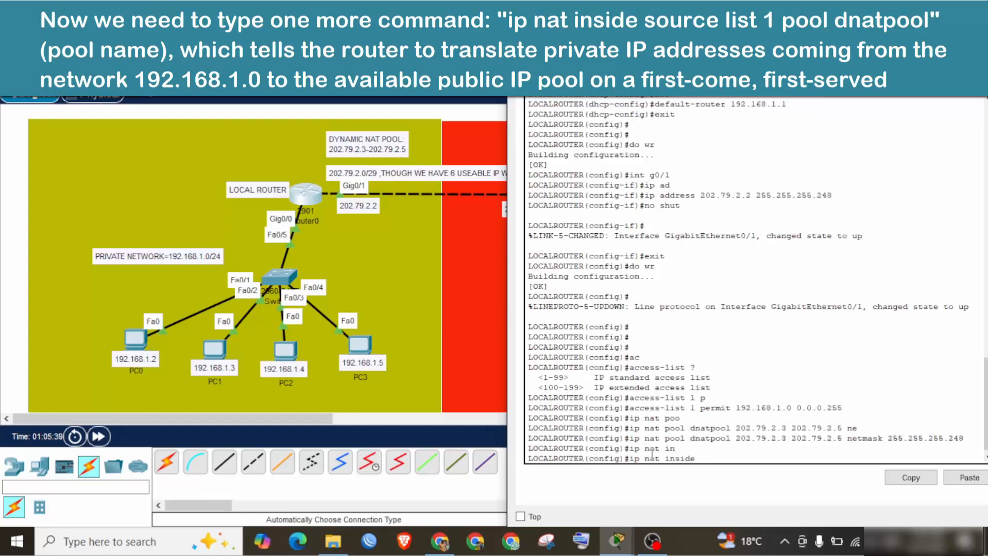
type("s")
key("Tab")
type("l")
key("Tab")
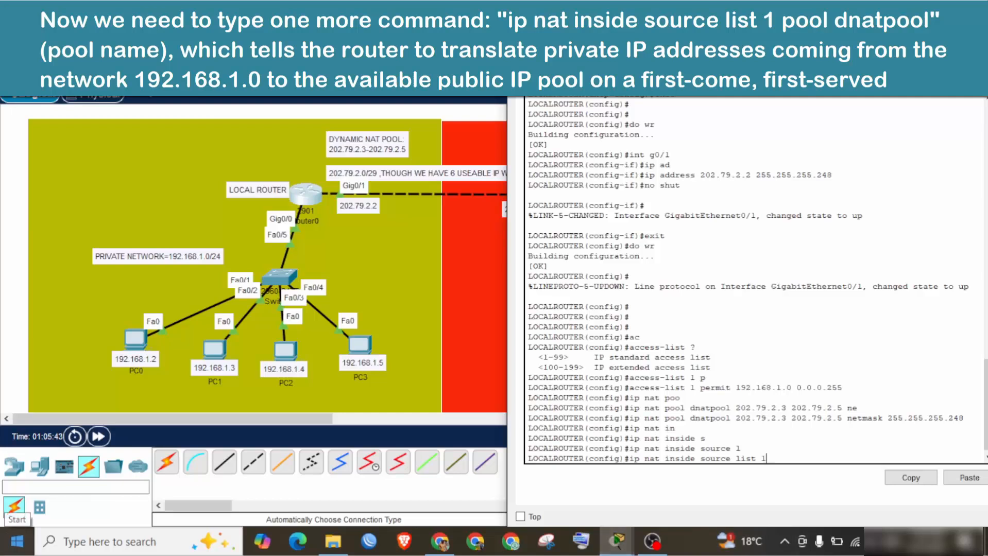
type("1 p")
key("Tab")
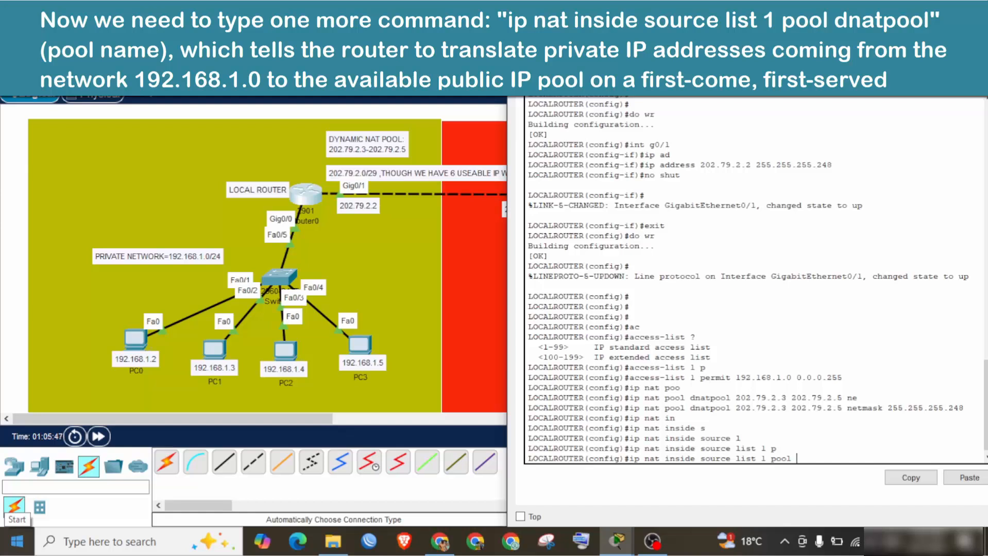
type("dnatpool")
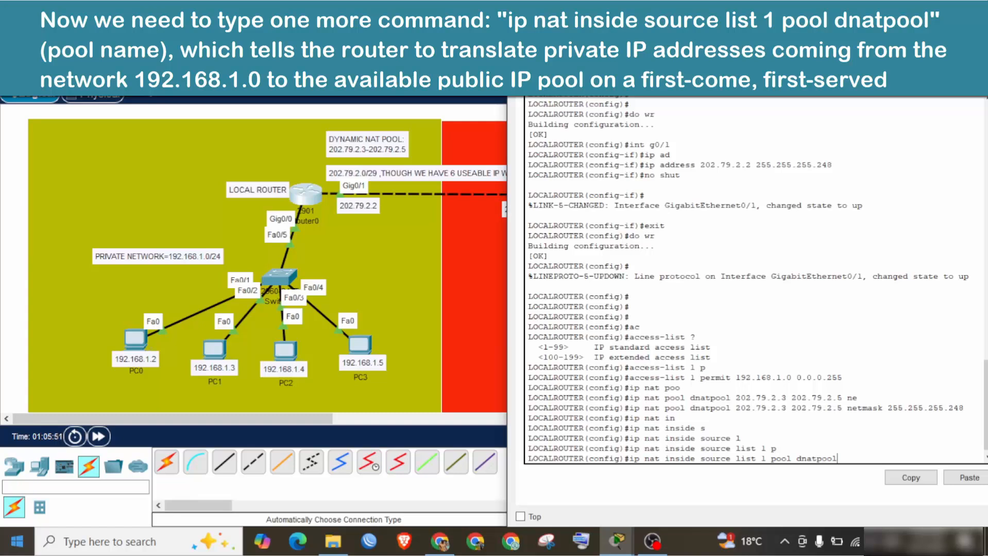
key("Return")
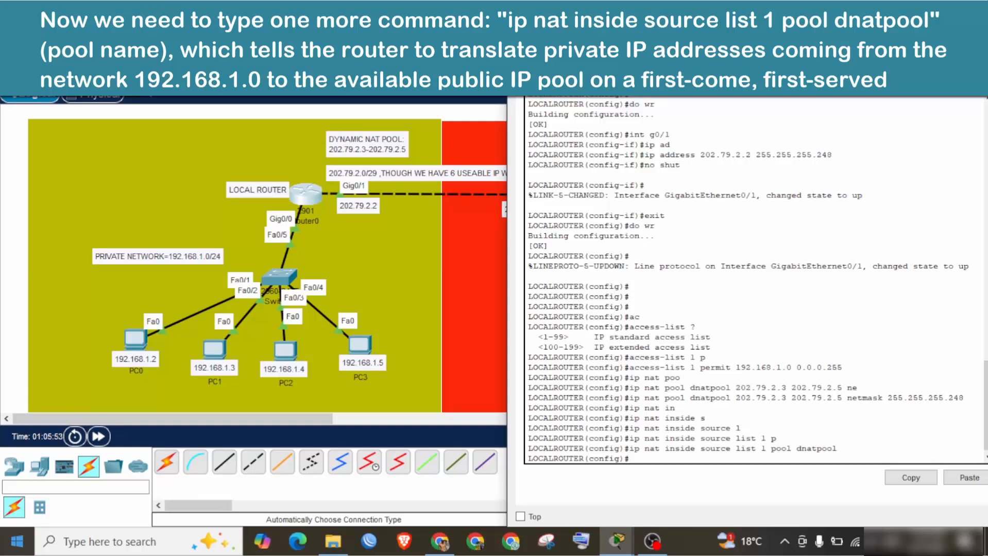
type("exit")
key("Return")
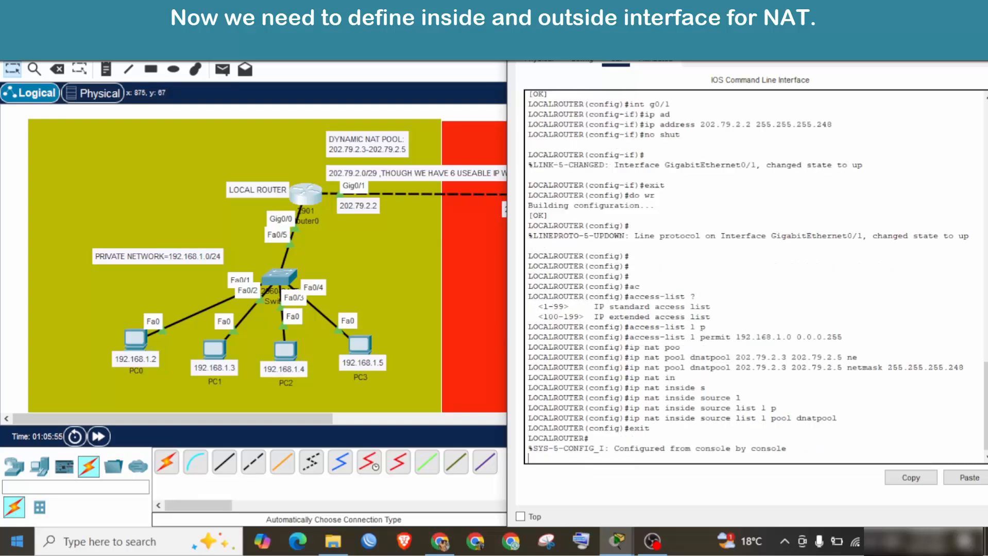
- Re-enter configuration mode with conf t, mark interface g0/0 as NAT inside, and leave the interface configuration
key("Return")
key("Return")
type("conf t")
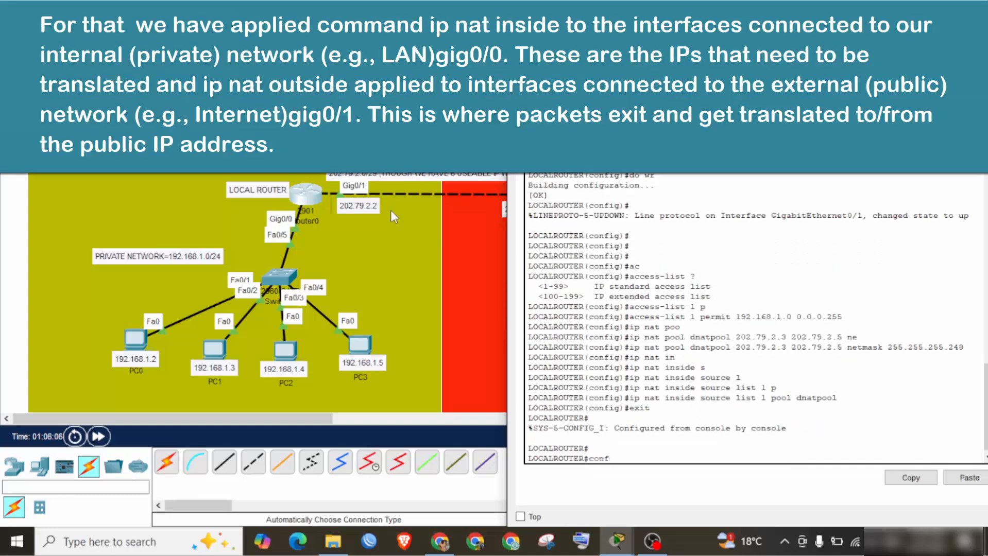
key("Return")
type("int g0")
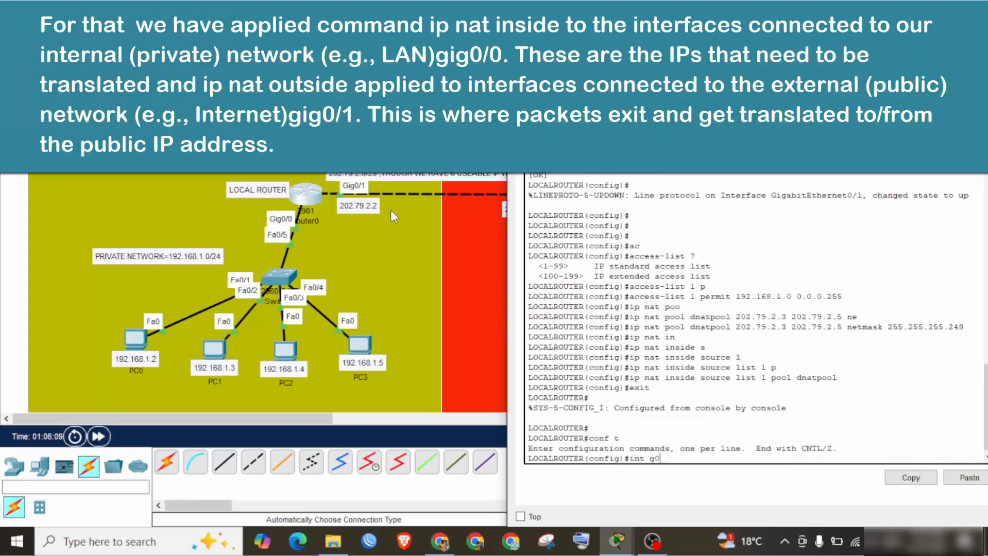
type("/0")
key("Return")
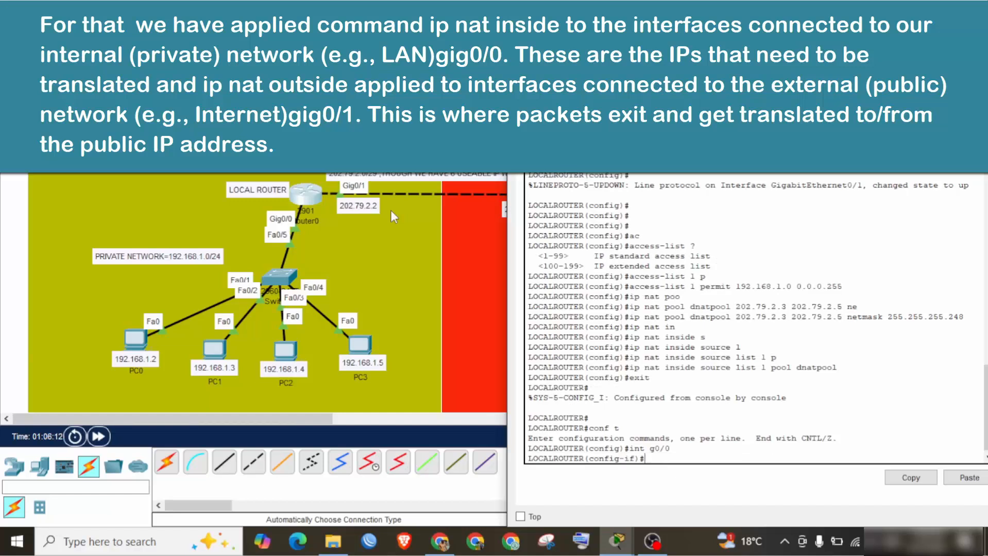
type("ip nat in")
key("Tab")
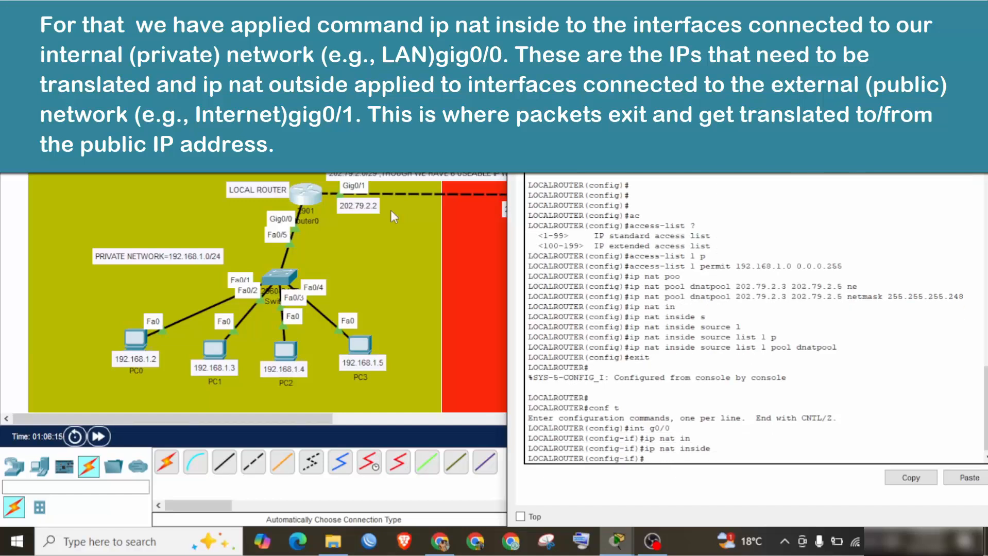
type("exit")
key("Return")
- Mark interface g0/1 as NAT outside and leave the interface configuration
type("int")
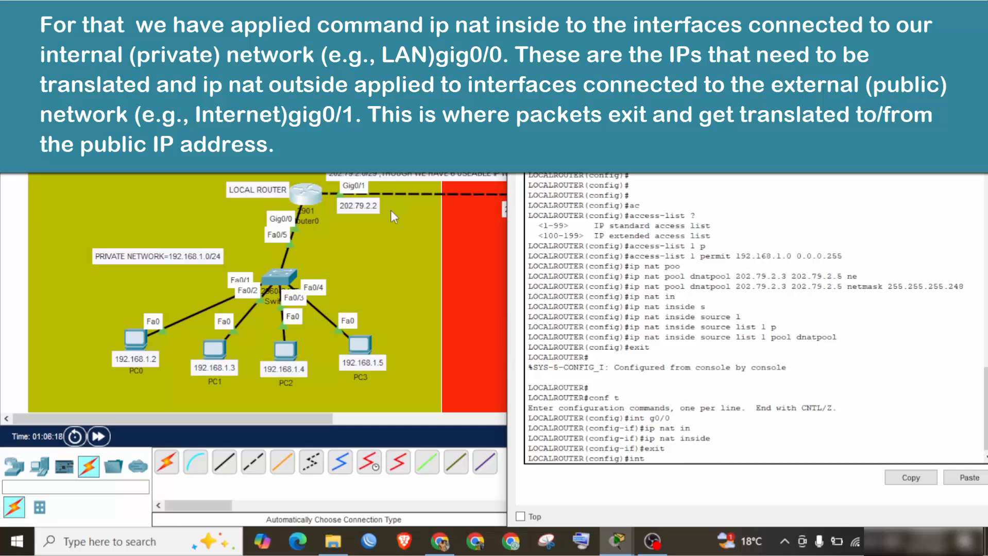
type(" g0/1")
key("Return")
type("ip")
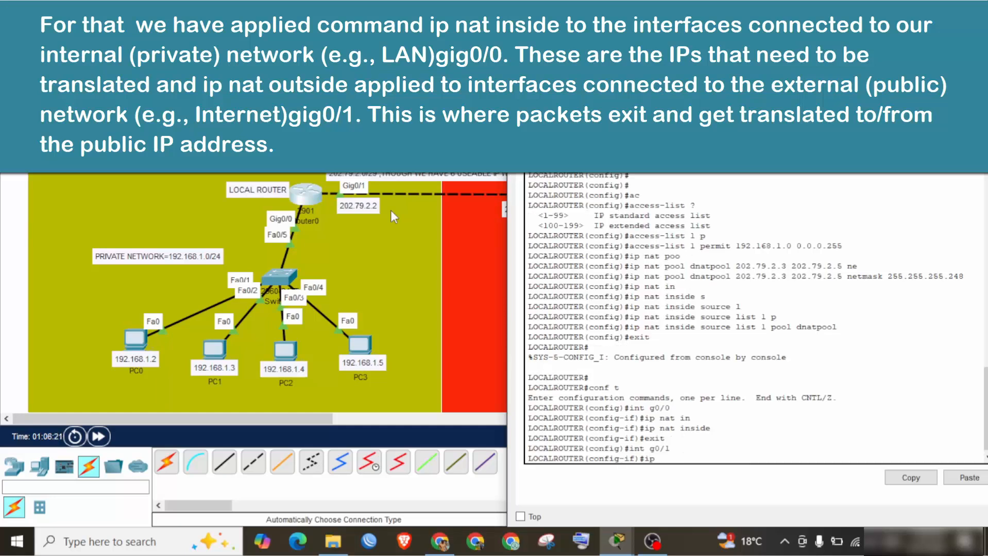
type(" nat o")
key("Tab")
key("Return")
type("e")
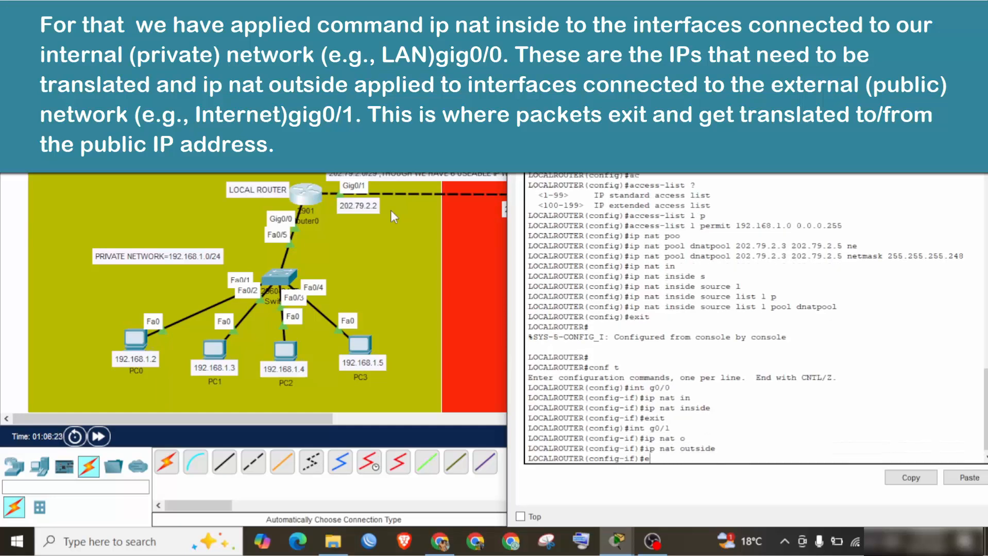
type("xit")
key("Return")
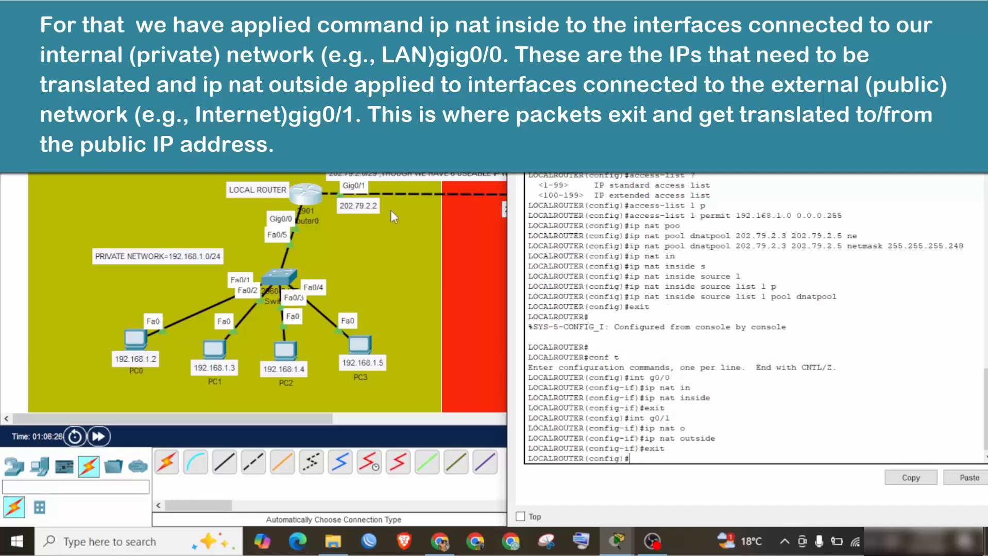
- Add a default route 0.0.0.0 0.0.0.0 on the local router with next hop 202.79.2.1
left_click_drag(721, 36, 807, 24)
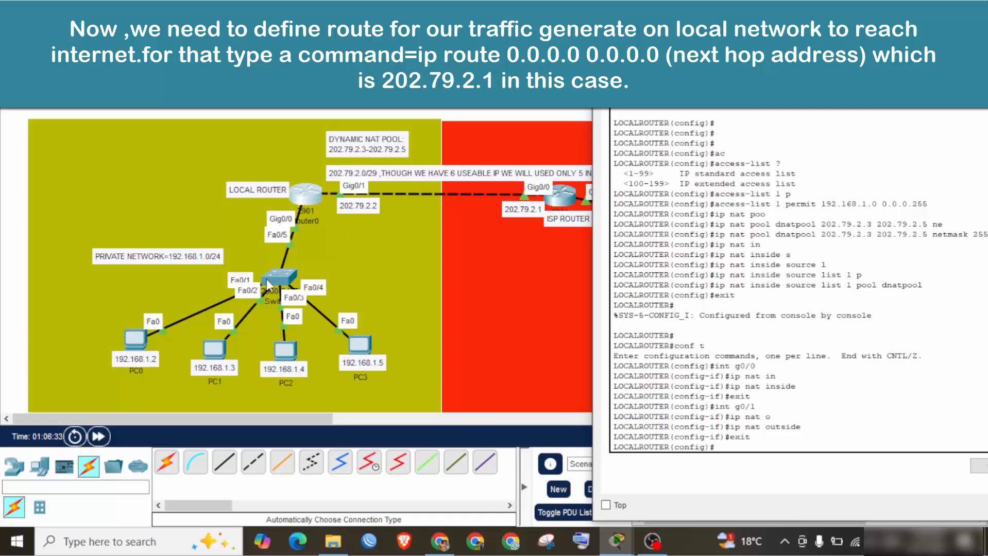
type("ip rou")
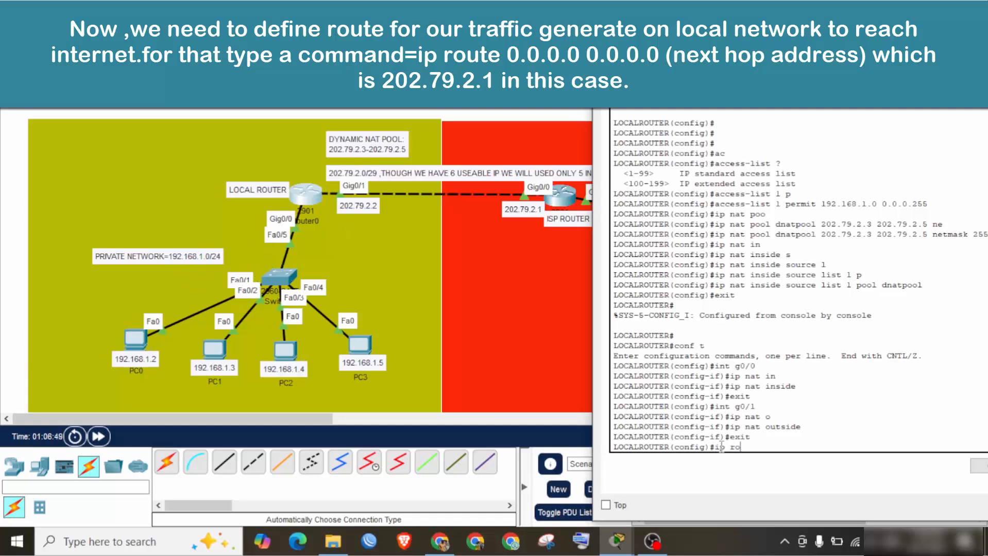
key("Tab")
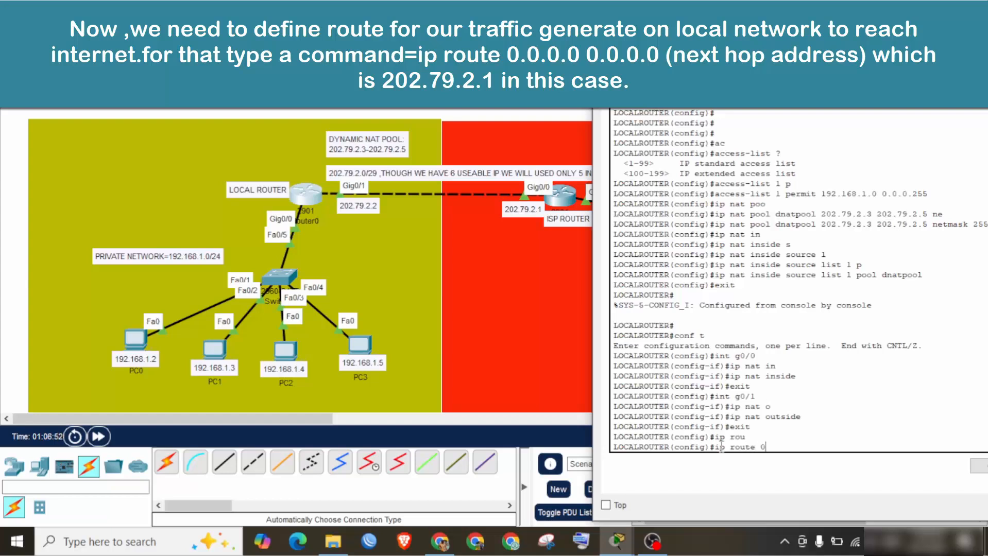
type("0.0.0 0.0.0.0 202.79.0 0.0.0.0 202.79.")
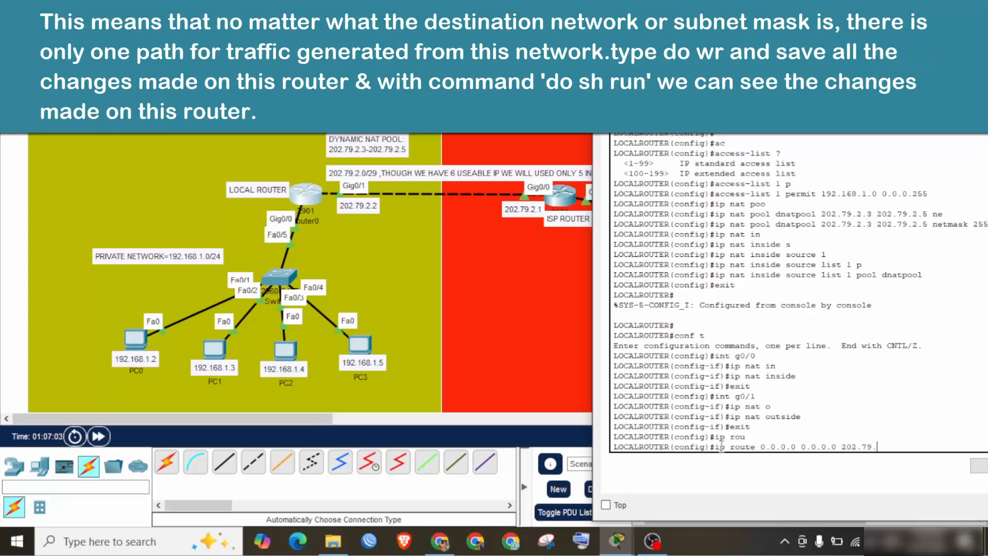
type("2.1")
key("Return")
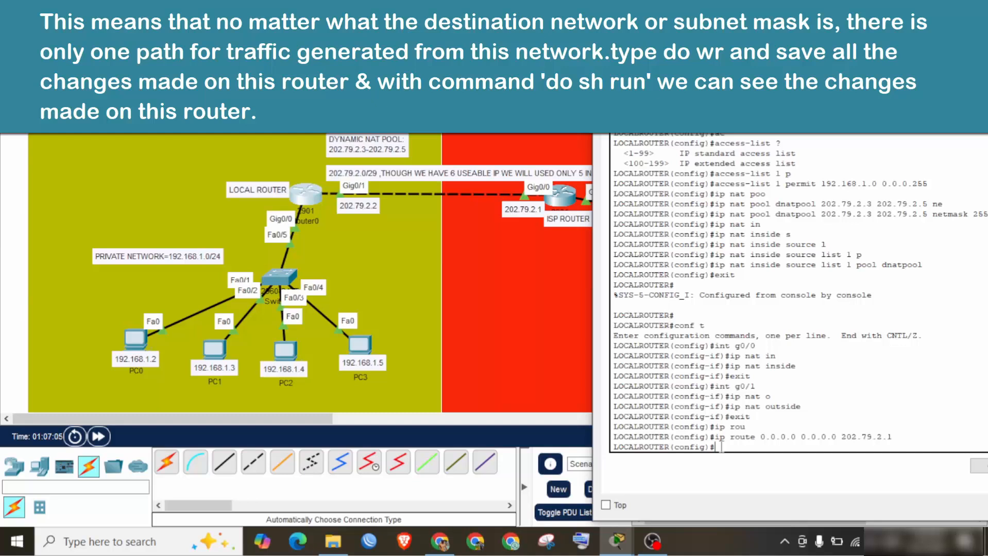
- Save the local router's configuration with do wr and display its running configuration with do sh run
type("do wr")
key("Return")
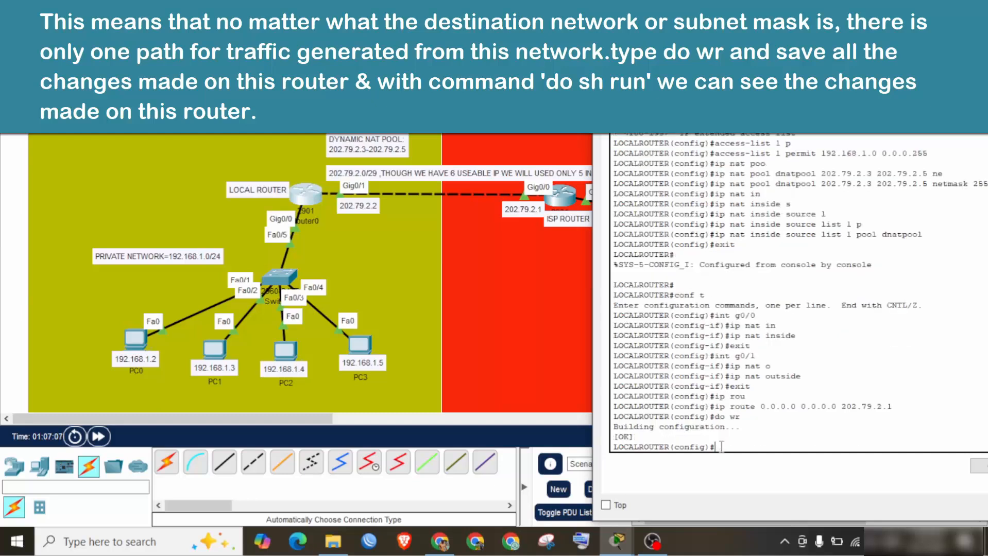
type("do sh run")
key("Return")
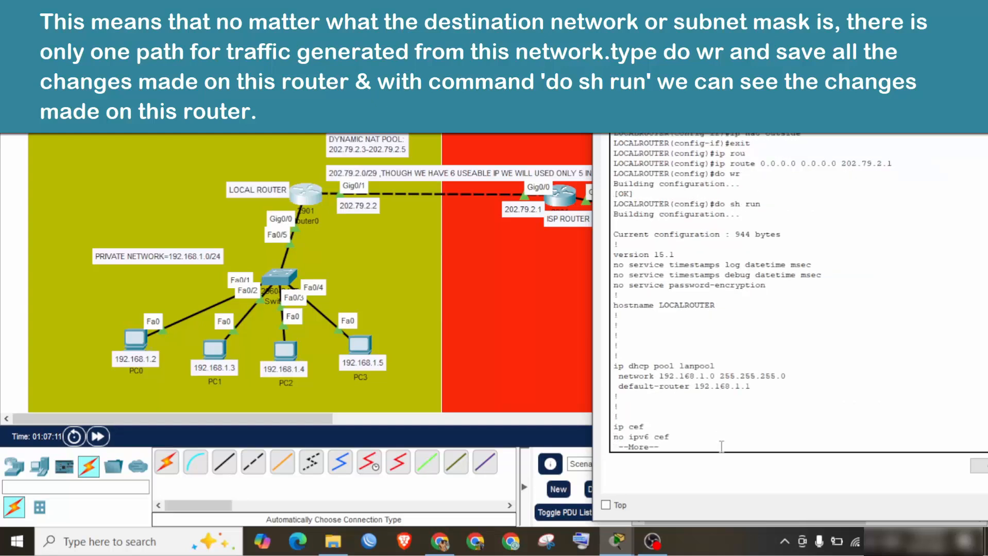
- Page through the rest of the local router's running configuration to review the interface and NAT settings
key("space")
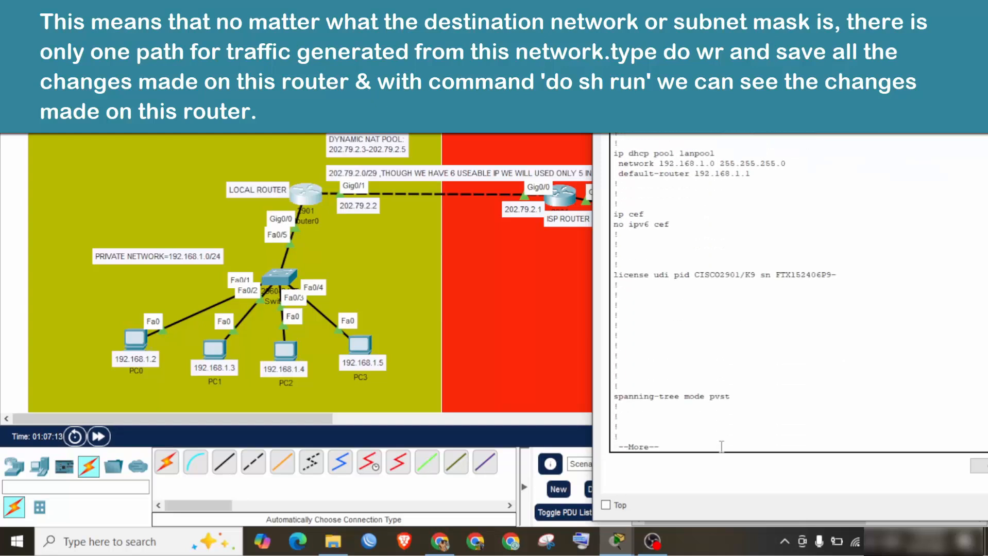
key("space")
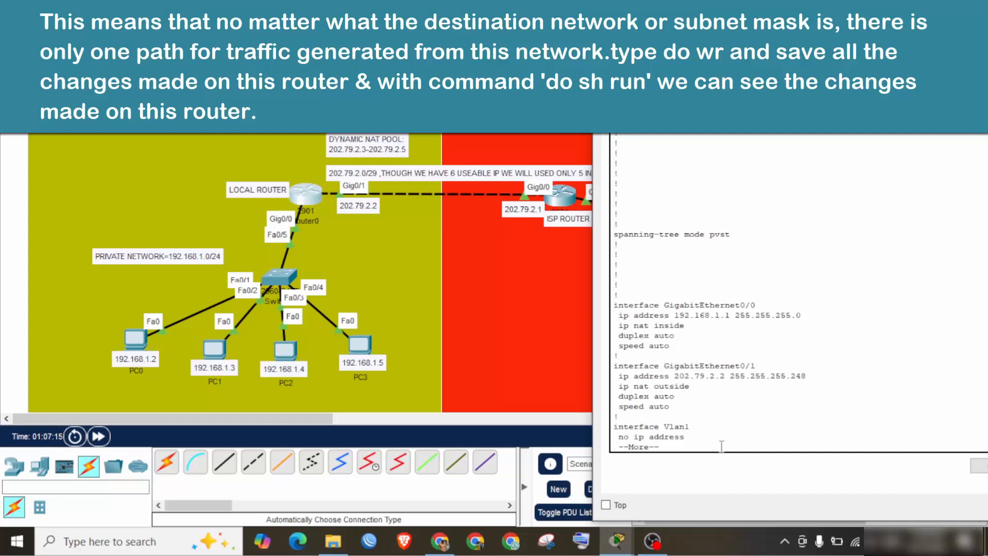
key("Return")
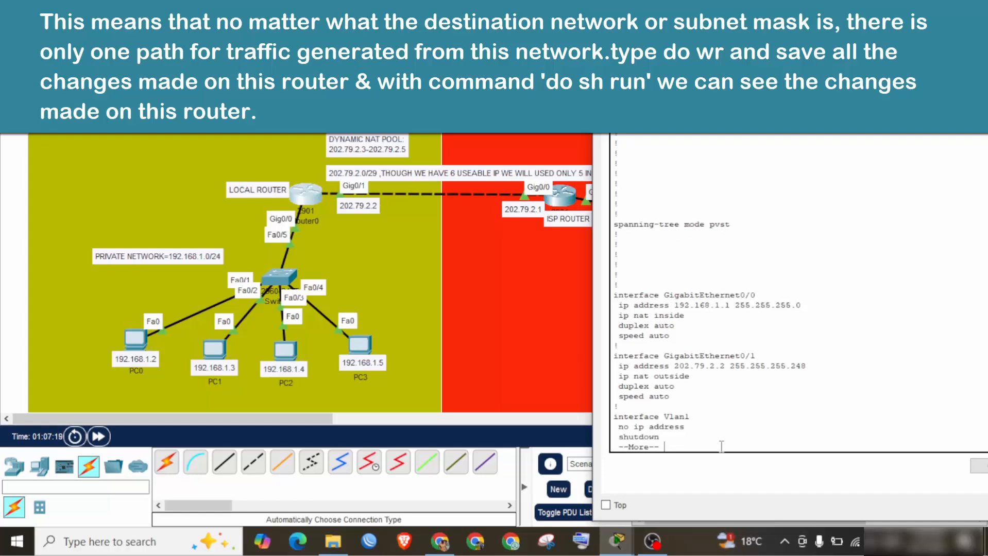
key("space")
key("space")
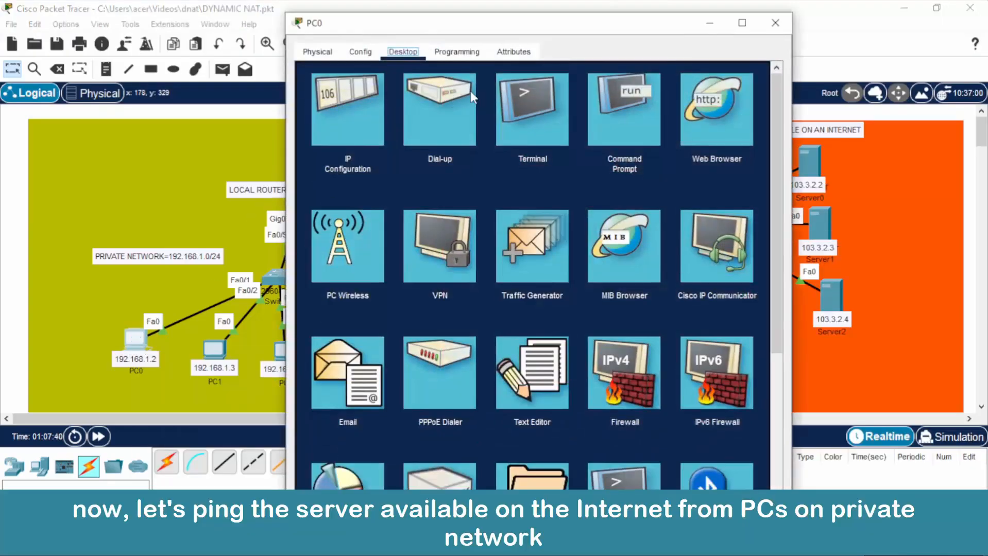
- Start a continuous ping to 102.3.2.2 from PC0's command prompt and minimize the PC0 window
left_click_drag(603, 32, 400, 20)
left_click(415, 98)
type("ping -t 102.")
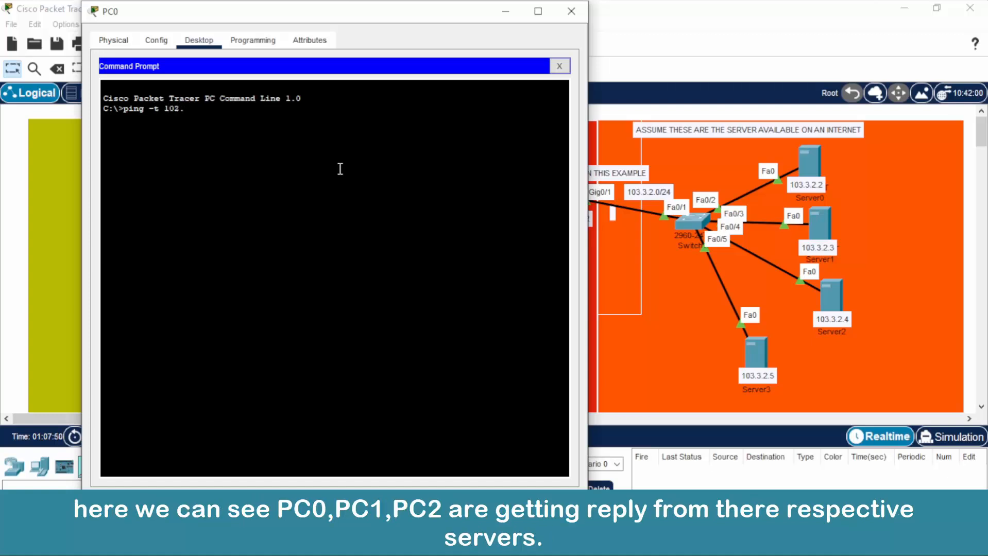
type("3.2.2")
key("Return")
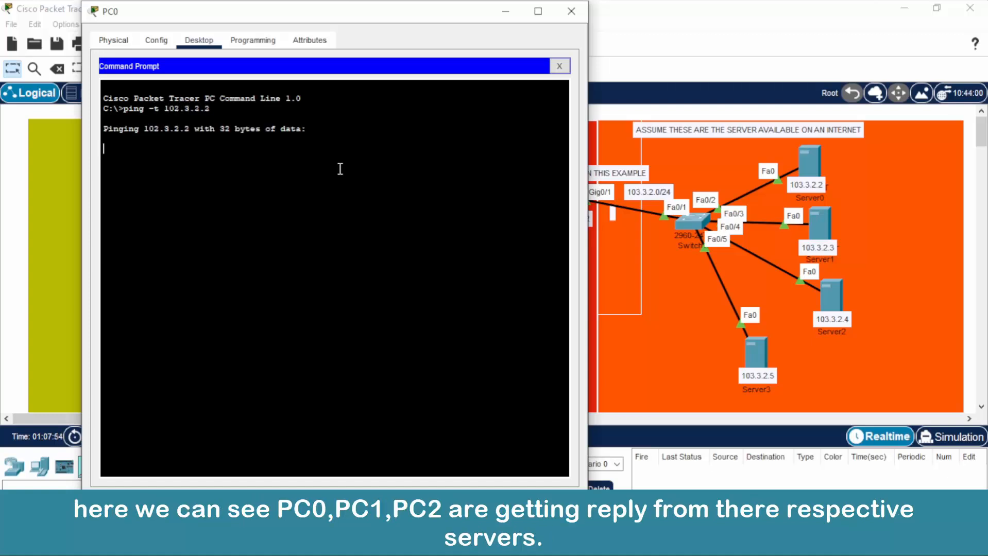
left_click(506, 11)
- Start a continuous ping to 103.3.2.3 from PC1's command prompt
left_click(214, 349)
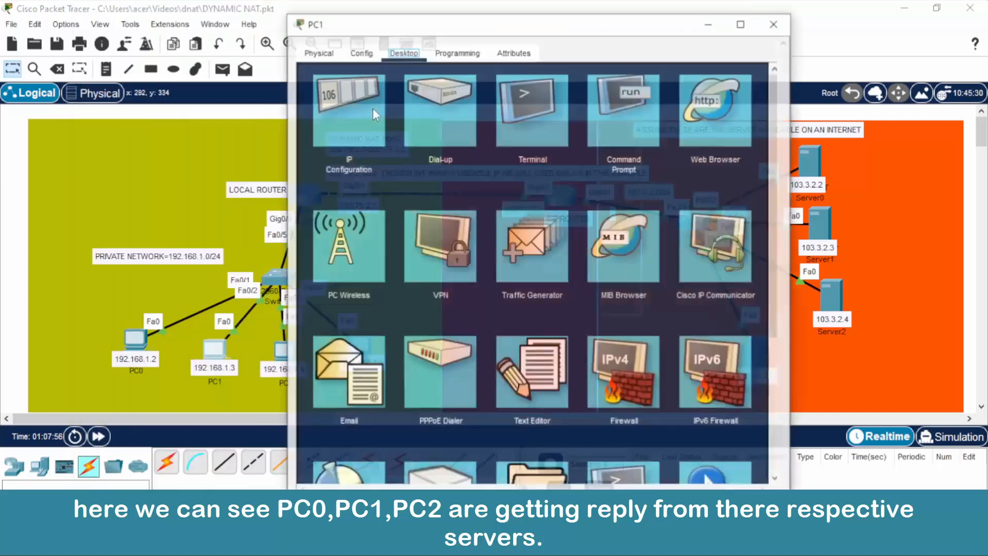
left_click(621, 119)
type("ping -t")
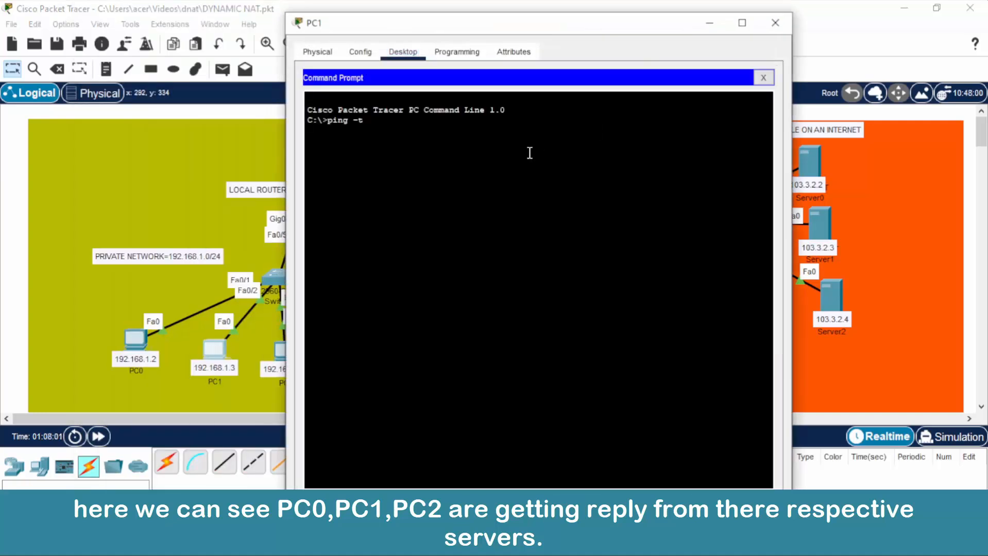
type(" 103.3.2.3")
key("Return")
- Start a continuous ping to 103.3.2.4 from PC2's command prompt
left_click(281, 352)
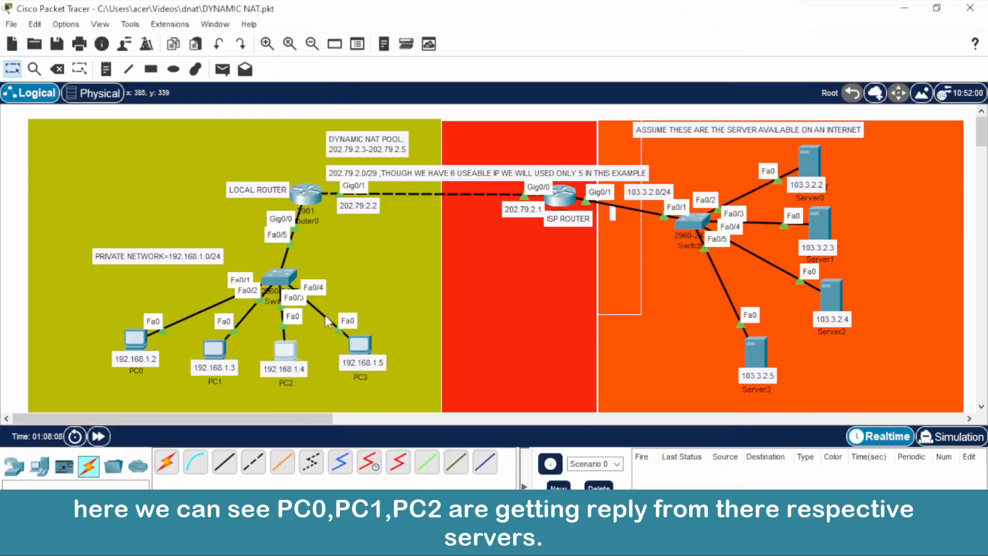
left_click(619, 109)
type("ping -t ")
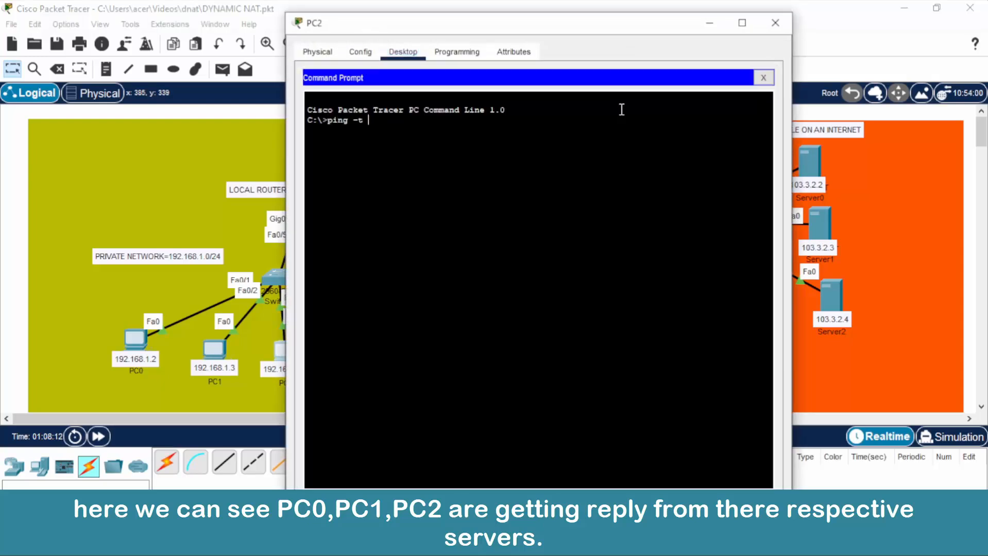
type("103.3.2.4")
key("Return")
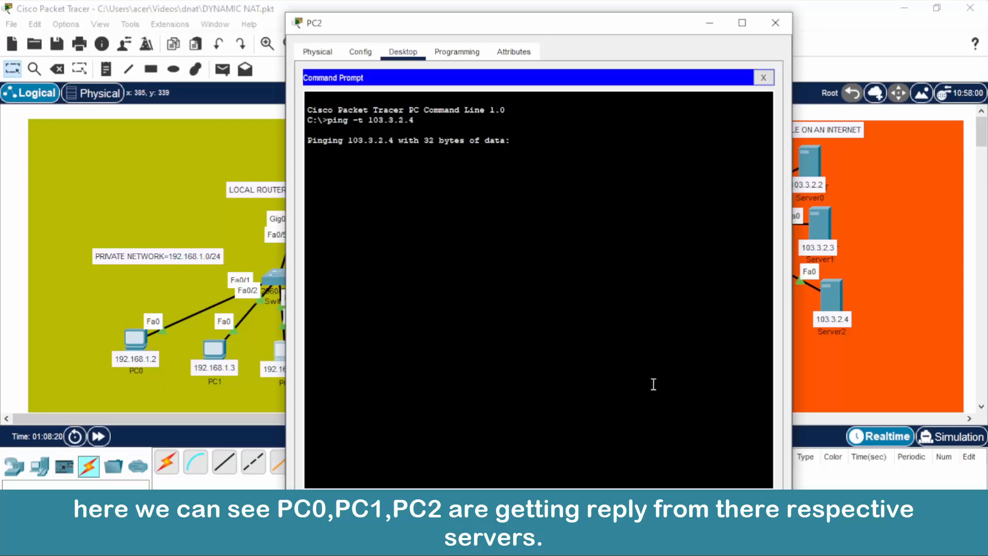
- Stop the running ping on PC0 and restart it as a continuous ping to 103.3.2.2
left_click(595, 484)
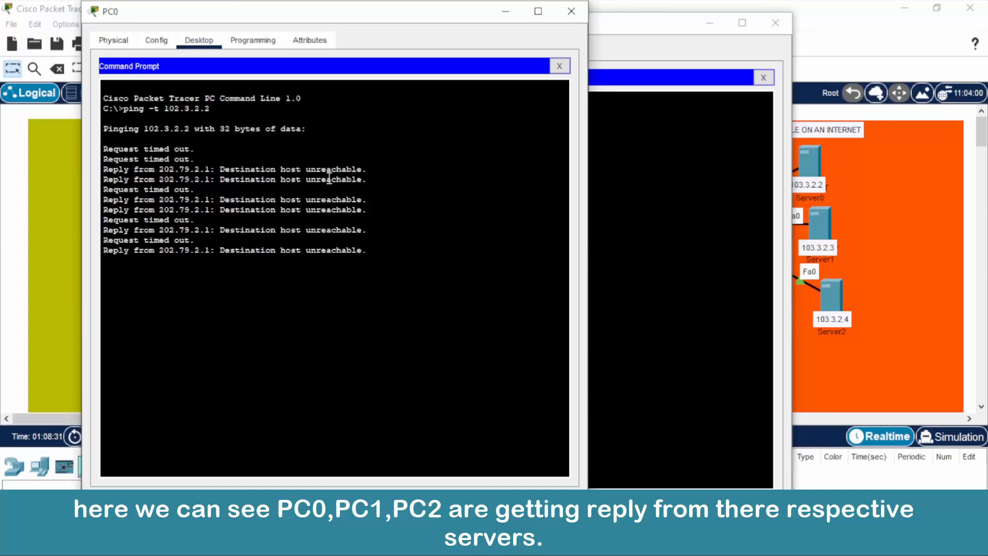
key("ctrl+c")
key("Up")
key("Left")
key("Left")
key("Left")
key("Left")
key("Left")
key("Left")
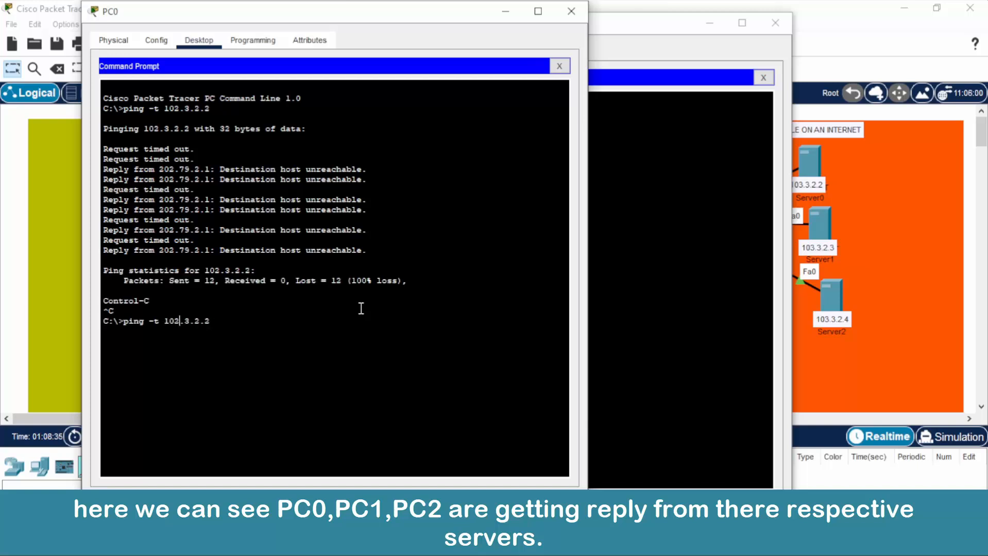
key("BackSpace")
type("3")
key("Return")
- Bring up the PC2 and PC1 windows and place them beside PC0 to compare their ping replies
left_click(634, 258)
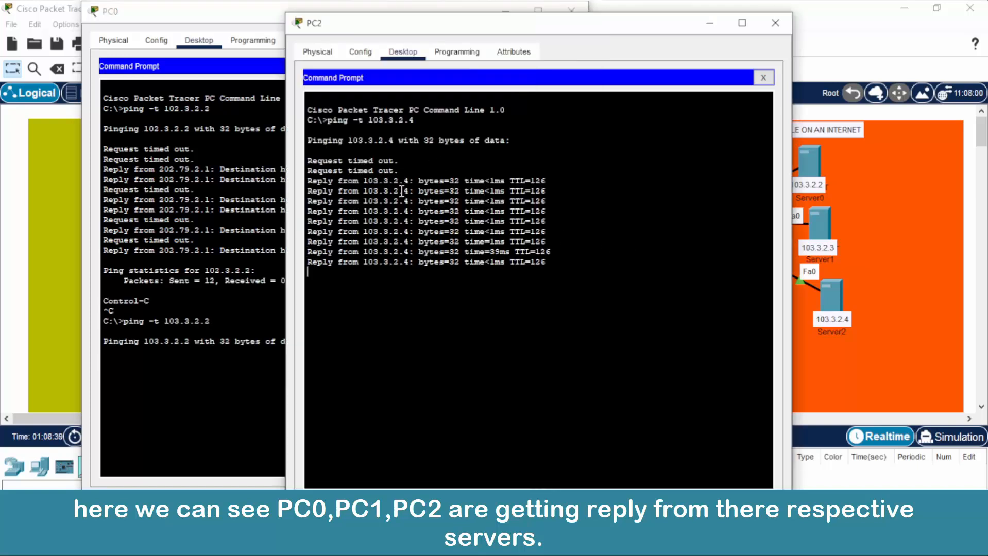
left_click(617, 542)
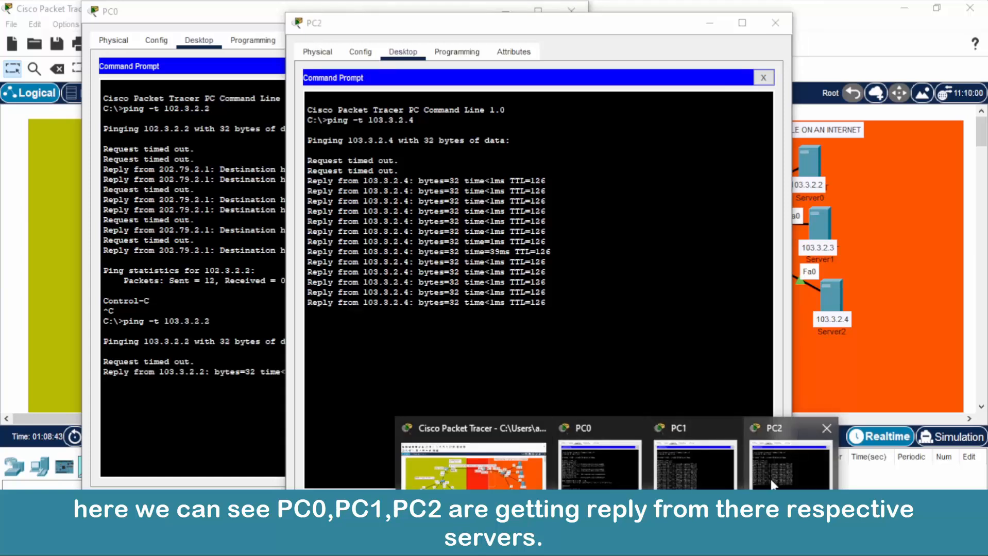
left_click(774, 486)
left_click_drag(409, 30, 540, 57)
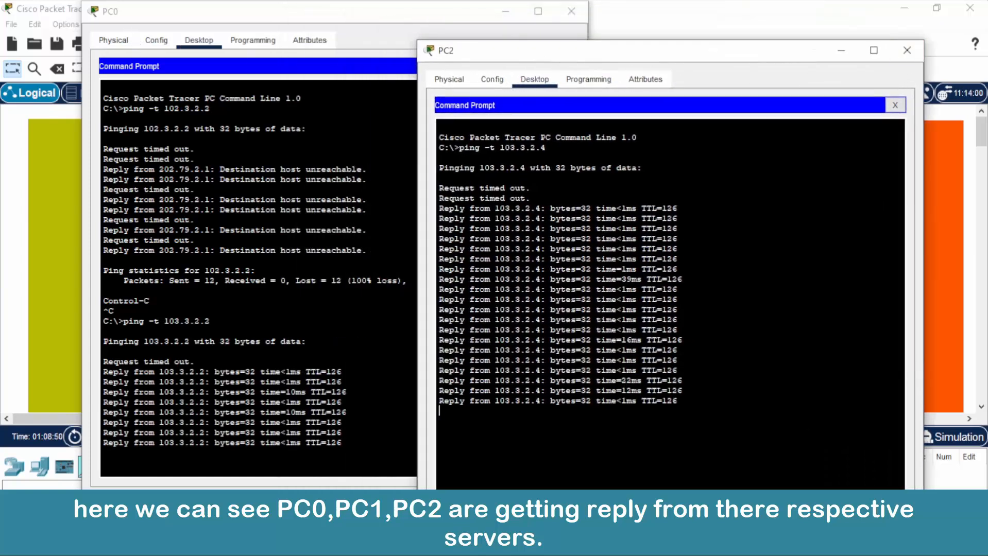
left_click(617, 542)
left_click(695, 472)
left_click_drag(470, 25, 416, 70)
- Close the PC1 window, then PC2's command prompt and its window
left_click(717, 73)
left_click(895, 105)
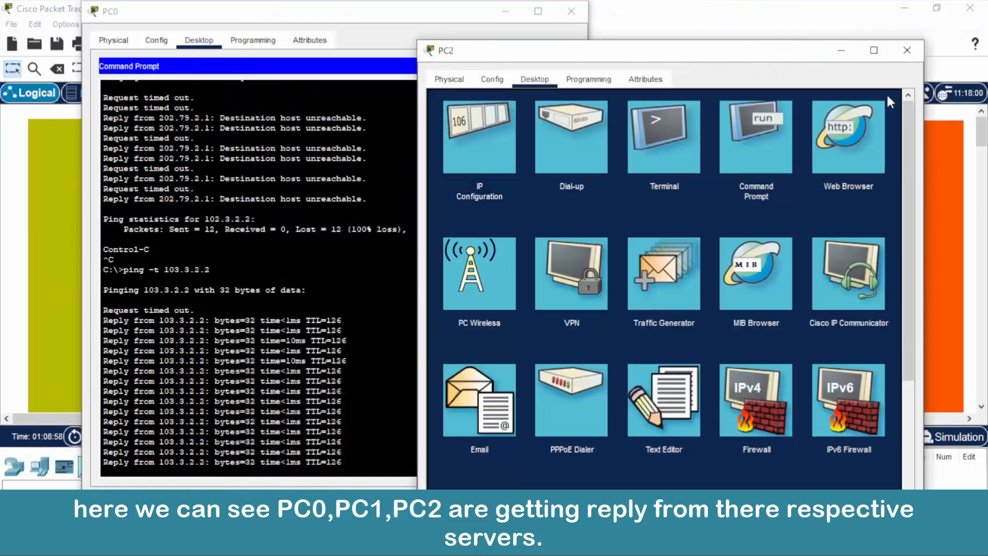
left_click(908, 50)
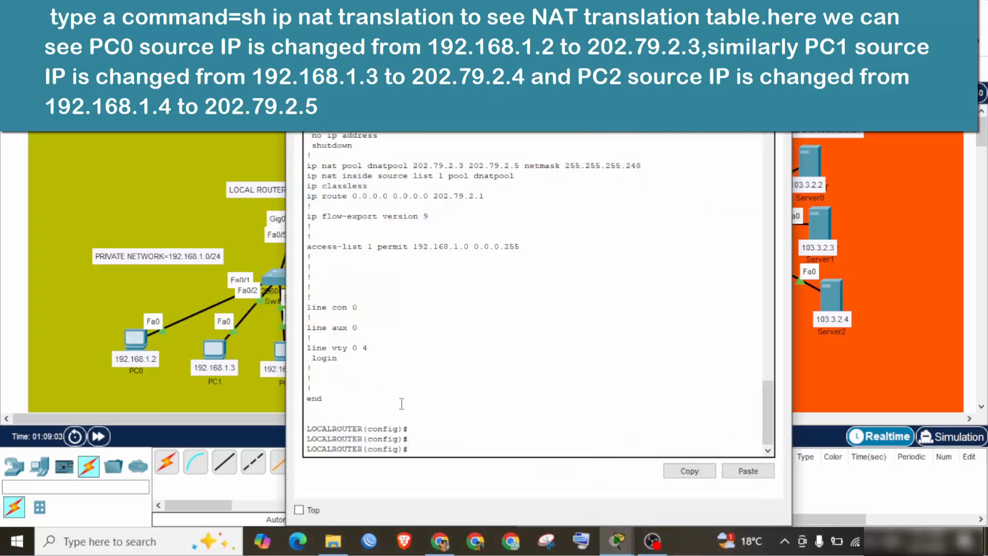
- Leave configuration mode on the local router and display the NAT table with sh ip nat translations
type("exit")
key("Return")
key("Return")
type("s")
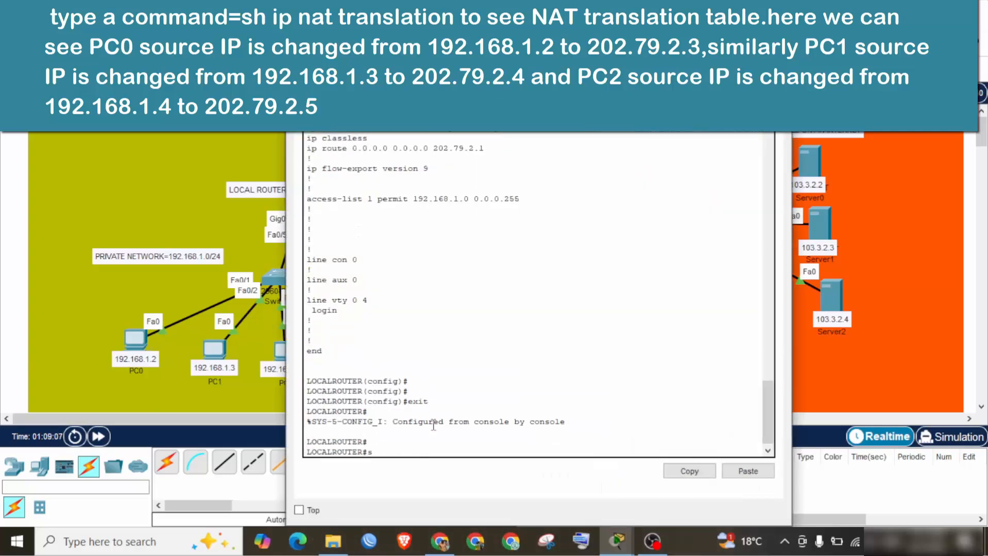
type("h ip nat t")
key("Tab")
key("Return")
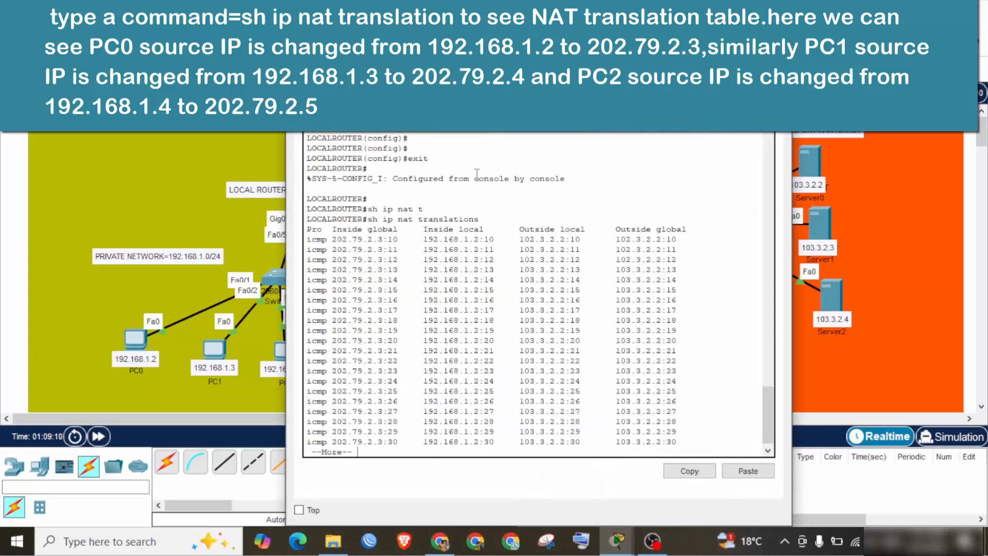
- Reposition the router window and highlight PC0's inside local and inside global addresses in the first NAT entry
left_click_drag(467, 11, 423, 0)
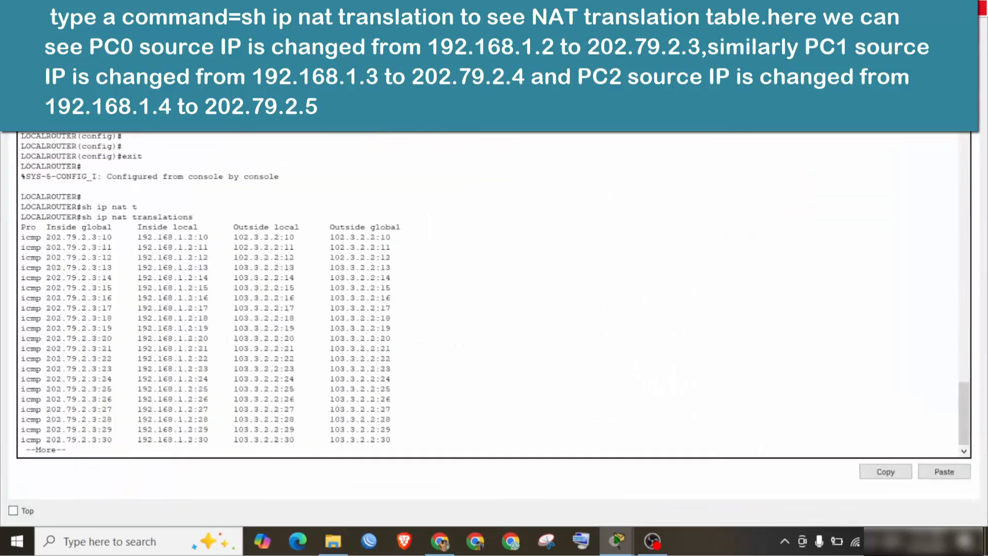
left_click(938, 7)
left_click_drag(480, 256, 418, 255)
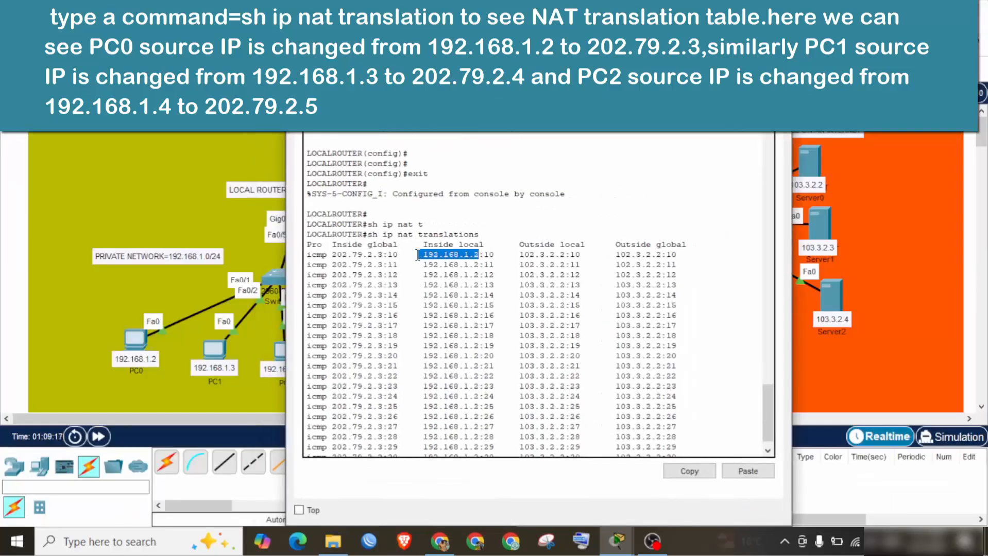
left_click_drag(593, 19, 510, 3)
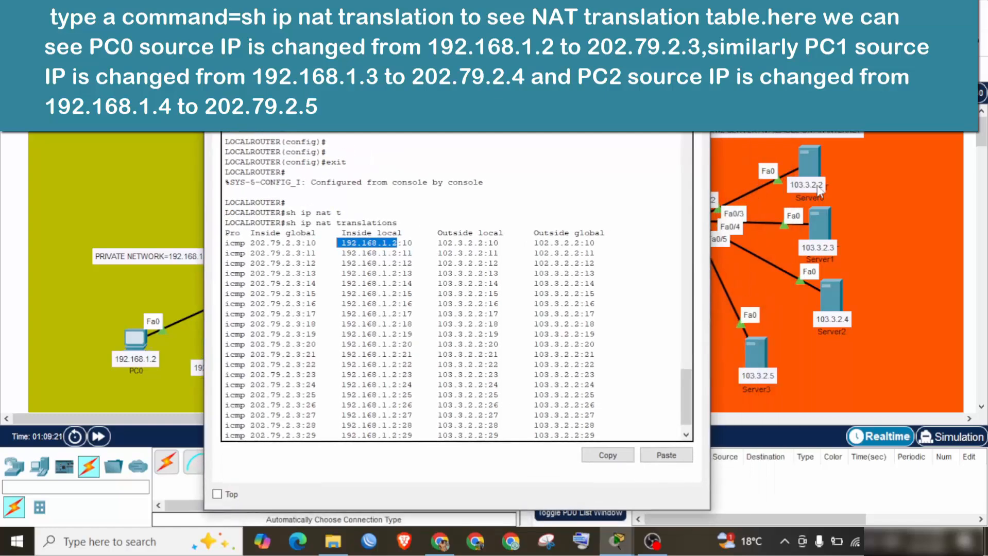
left_click_drag(251, 244, 301, 244)
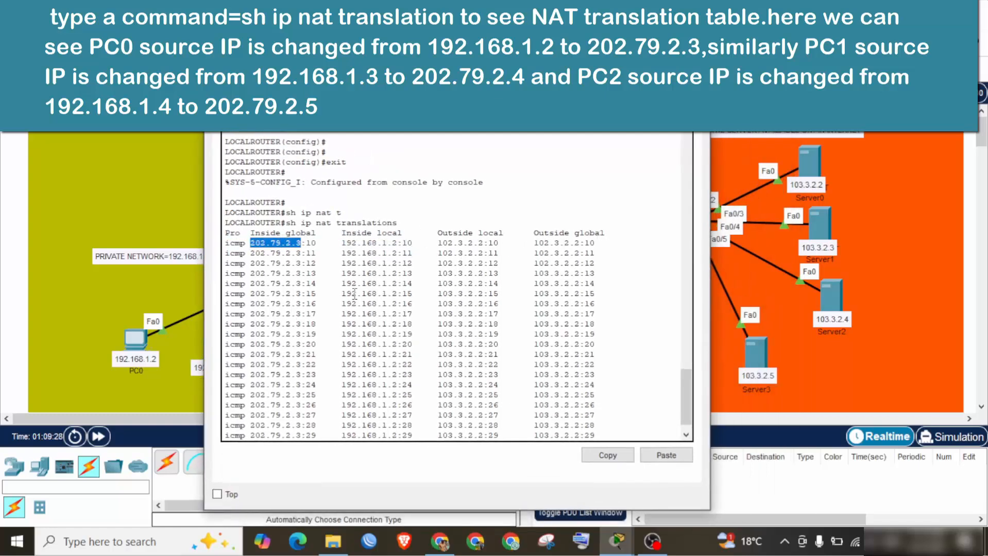
- Page down the NAT translation table to PC1's entries and highlight the inside global and outside local addresses
scroll(406, 311, "down", 1)
key("Return")
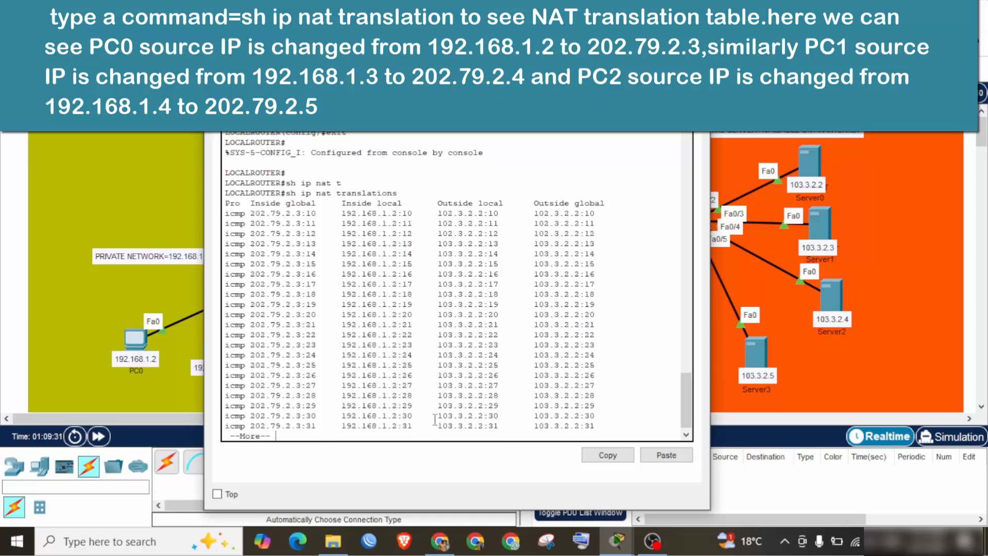
key("Return")
key("Return")
key("Return")
key("Return")
key("Return")
key("Return")
key("Return")
key("Return")
key("Return")
key("Return")
key("Return")
key("Return")
key("Return")
key("Return")
key("Return")
key("Return")
key("Return")
key("Return")
scroll(467, 296, "up", 6)
scroll(468, 296, "down", 2)
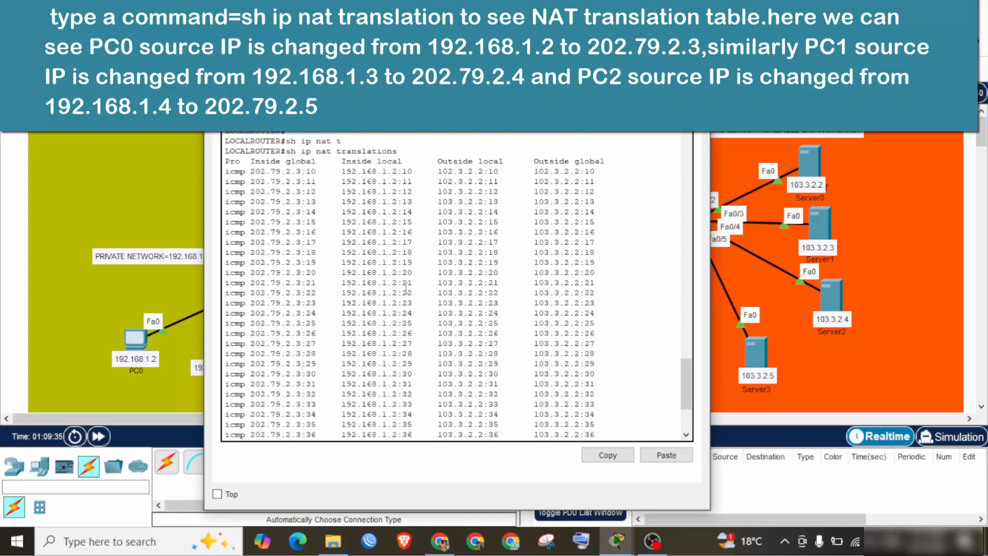
scroll(406, 290, "down", 4)
left_click_drag(406, 393, 246, 397)
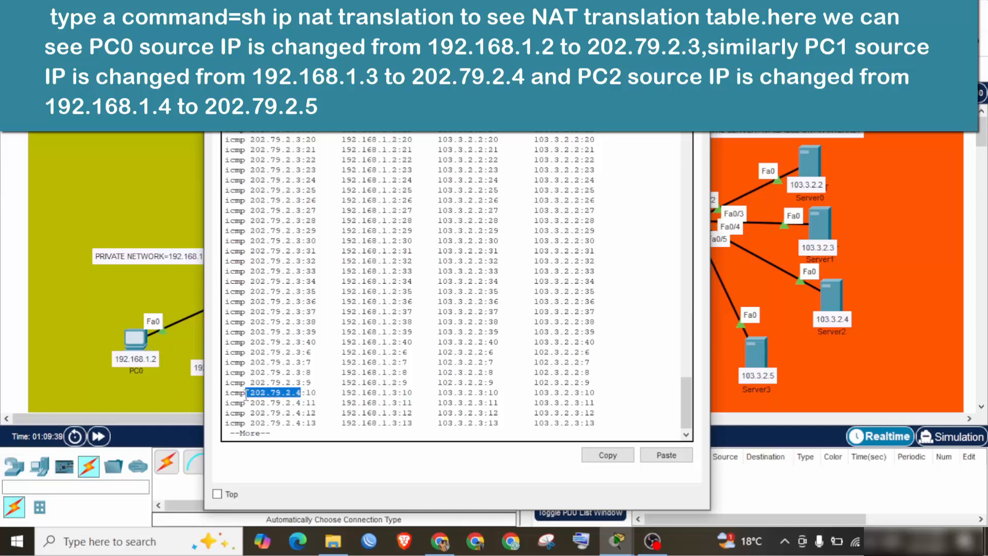
left_click_drag(439, 393, 508, 391)
- Continue paging through the NAT translation table to examine the remaining entries for PC1 and the following hosts
key("Return")
key("Return")
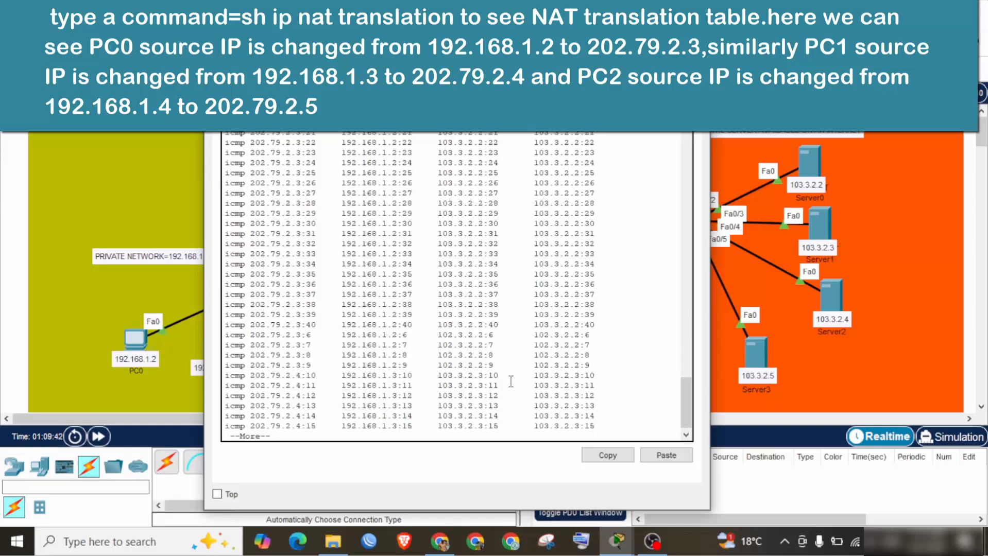
key("Return")
key("Return")
key("Return")
key("Return")
key("Return")
key("Return")
key("Return")
key("Return")
key("Return")
key("Return")
key("Return")
key("Return")
key("Return")
key("Return")
key("Return")
key("Return")
left_click_drag(412, 386, 268, 388)
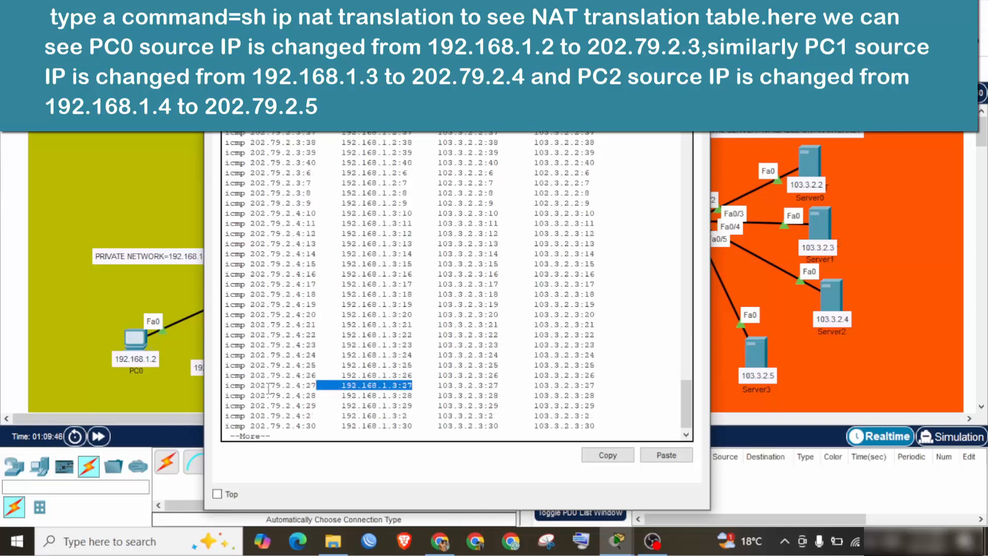
key("Return")
key("Return")
key("Return")
key("Return")
key("Return")
key("Return")
key("Return")
key("Return")
key("Return")
key("Return")
key("Return")
key("Return")
key("Return")
key("Return")
key("Return")
key("Return")
key("Return")
key("Return")
key("Return")
key("Return")
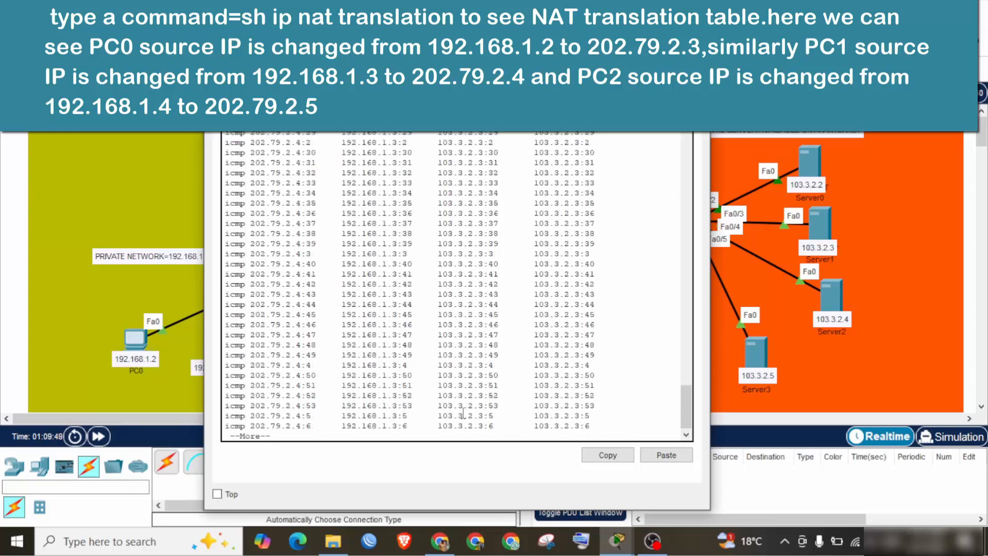
key("Return")
key("Return")
key("Return")
key("Return")
key("Return")
key("Return")
key("Return")
key("Return")
key("Return")
key("Return")
key("Return")
key("Return")
key("Return")
key("Return")
key("Return")
key("Return")
key("Return")
key("Return")
key("Return")
key("Return")
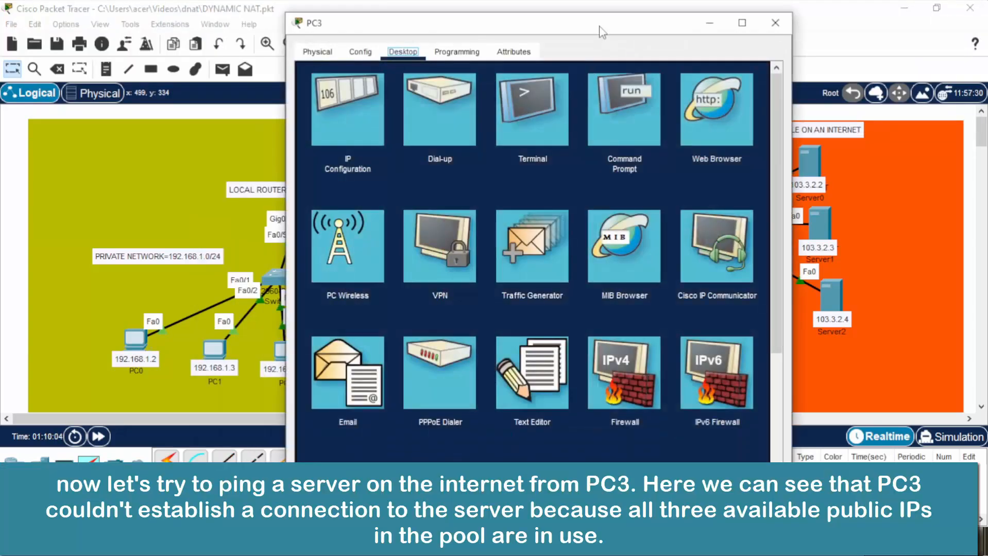
- Start a continuous ping to 103.3.2.5 from PC3's command prompt and reposition its window
left_click_drag(516, 12, 330, 13)
left_click(410, 99)
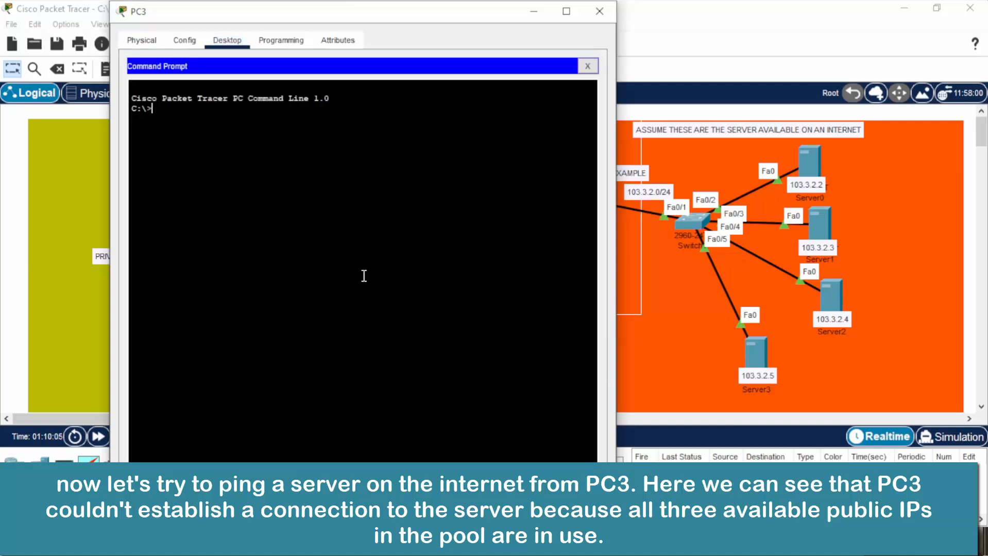
type("ping -t 103.3.2.5")
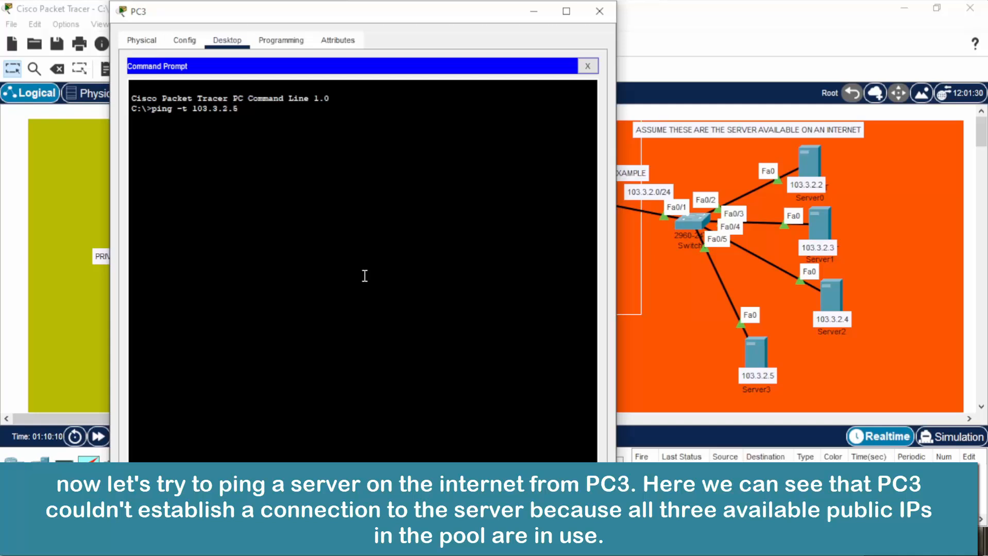
key("Return")
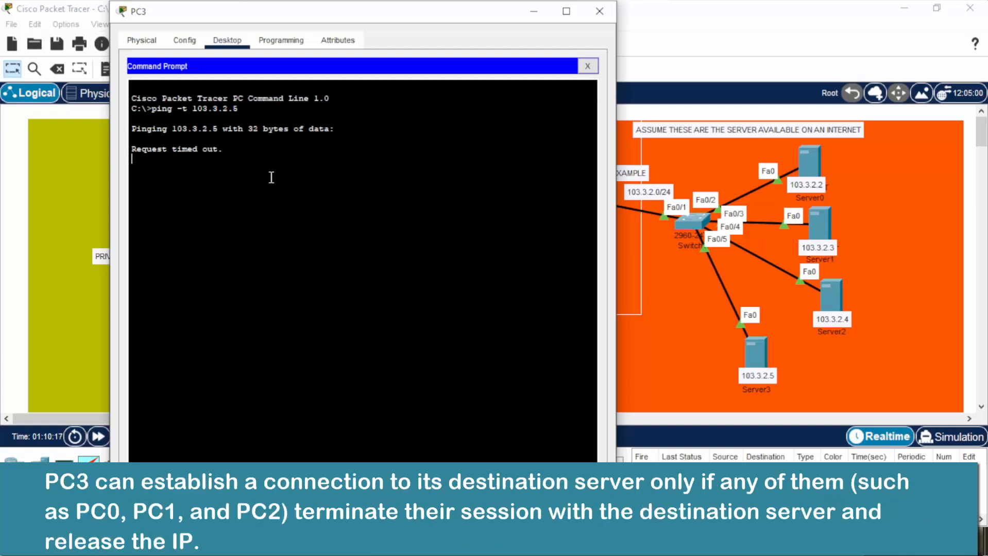
left_click_drag(346, 20, 389, 46)
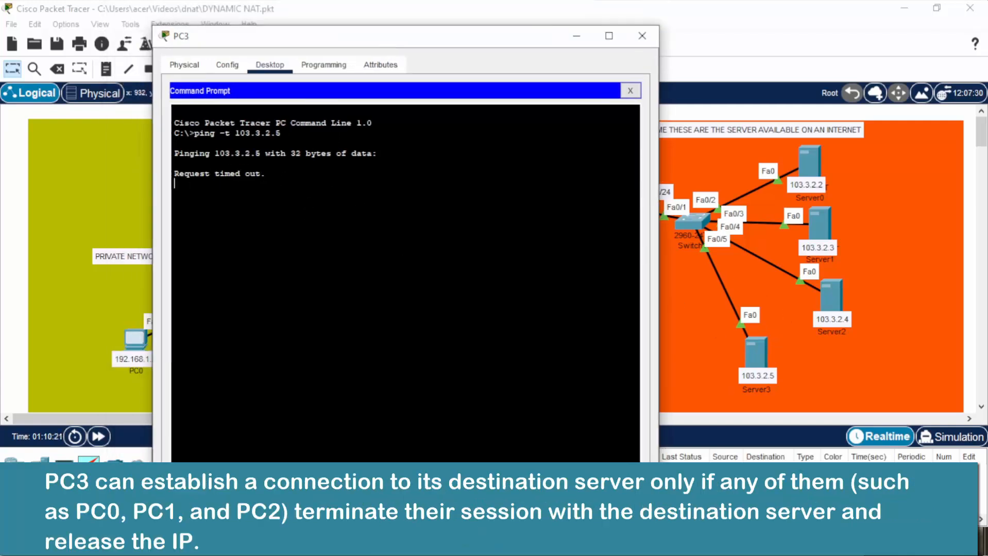
- Check PC3's ping window, switch to PC0's command prompt, and stop its continuous ping to 103.3.2.2
mouse_move(617, 544)
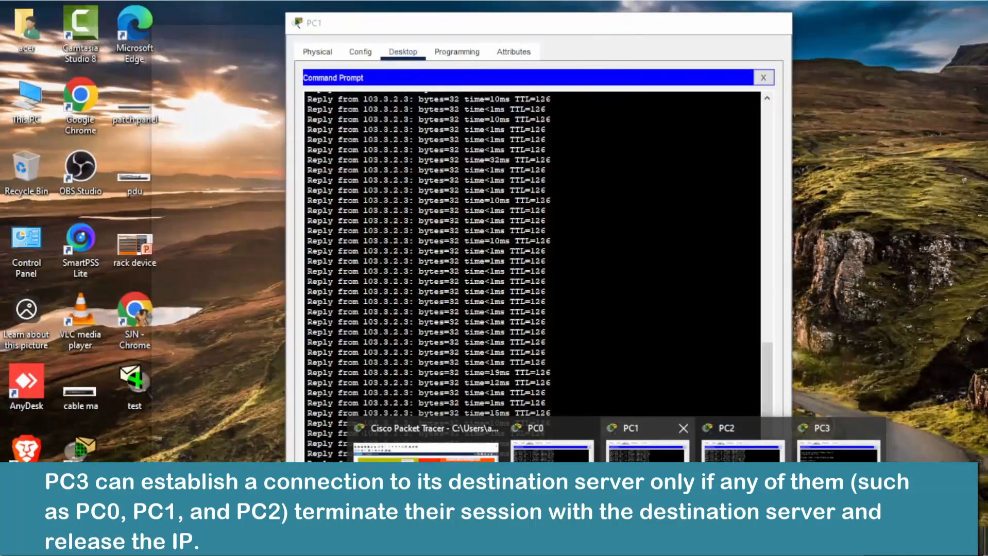
left_click(839, 448)
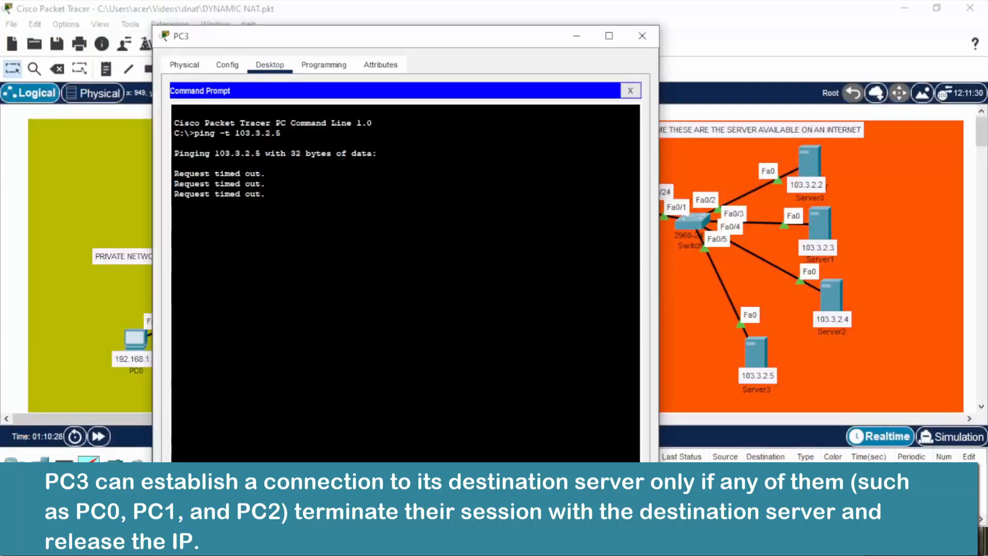
mouse_move(617, 544)
left_click(588, 433)
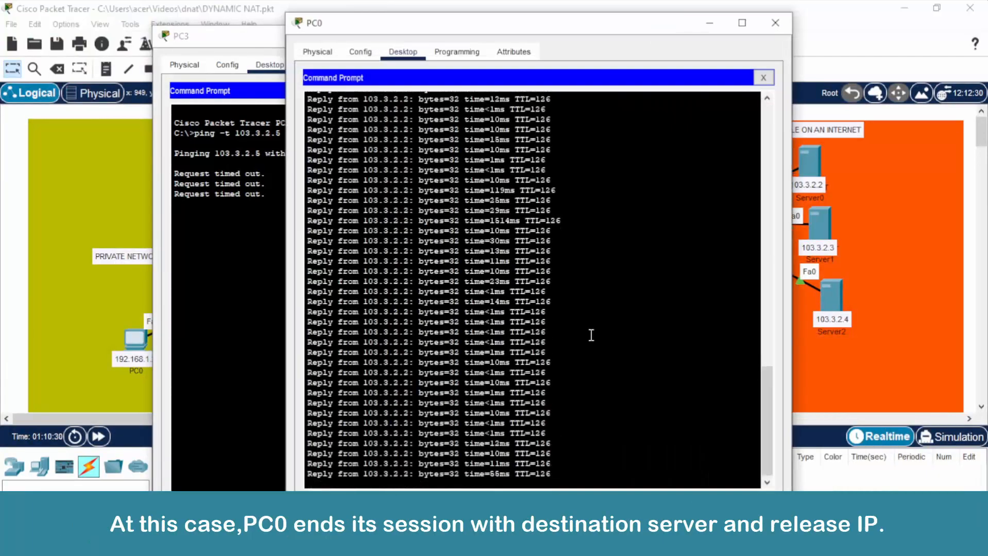
key("ctrl+c")
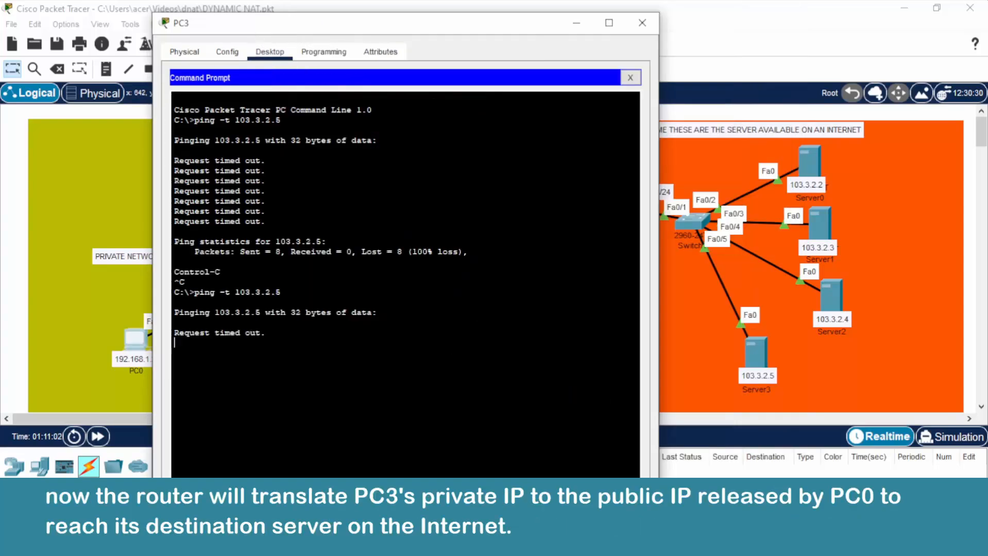
- Return to PC3's command prompt, check its repeated ping to 103.3.2.5, and stop the ping
mouse_move(617, 544)
mouse_move(600, 454)
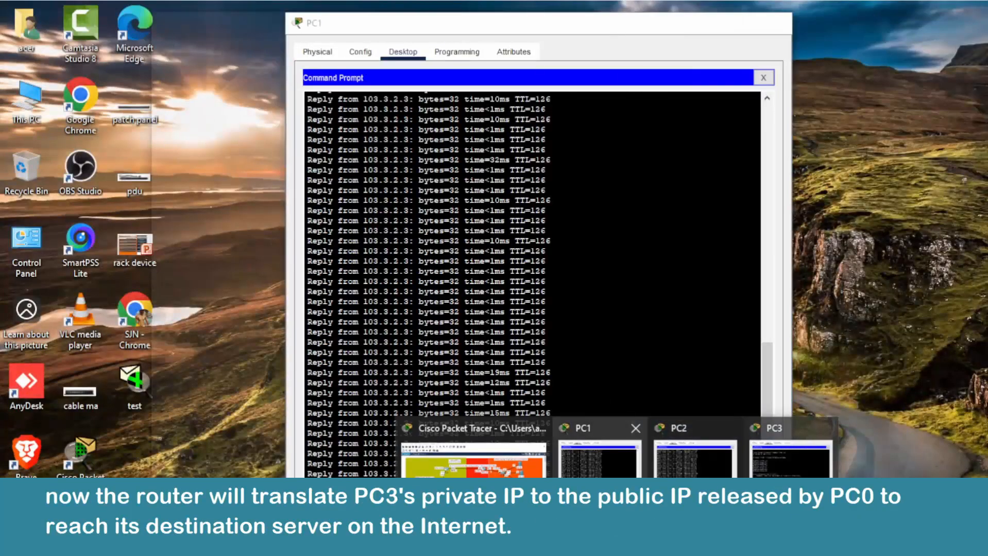
left_click(791, 456)
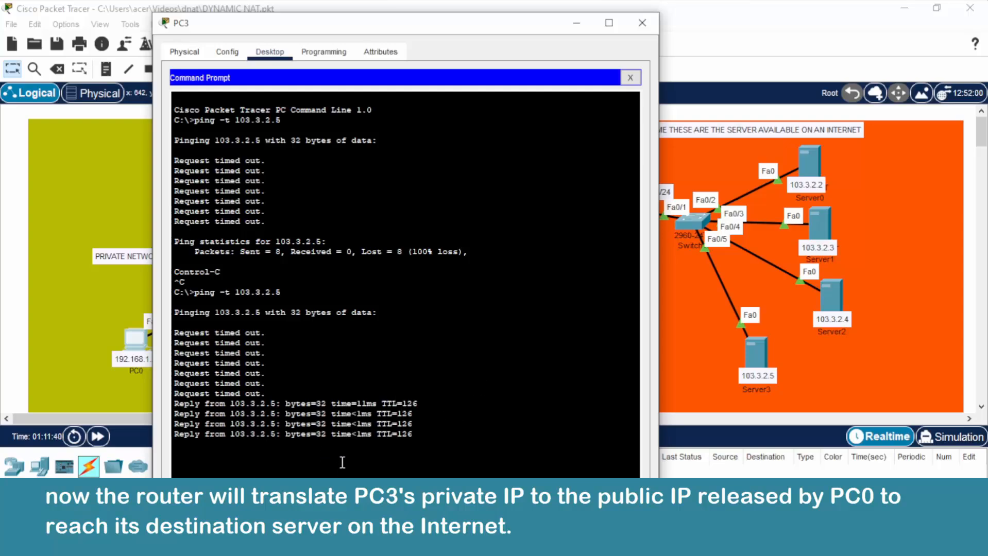
key("ctrl+c")
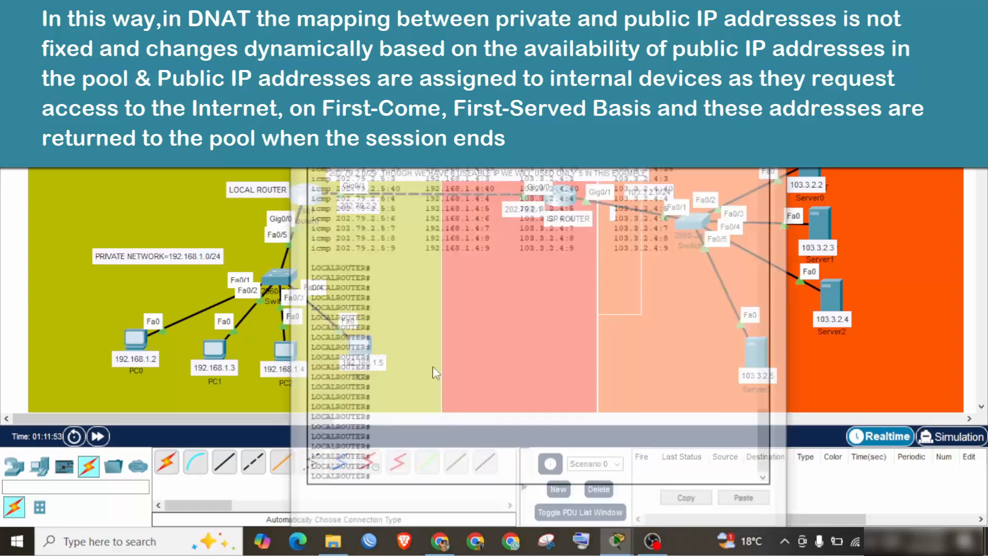
- Run sh ip nat translations on LOCALROUTER, shift its window off the PCs, and highlight the first entry's inside global address
type("sh ip nat translations")
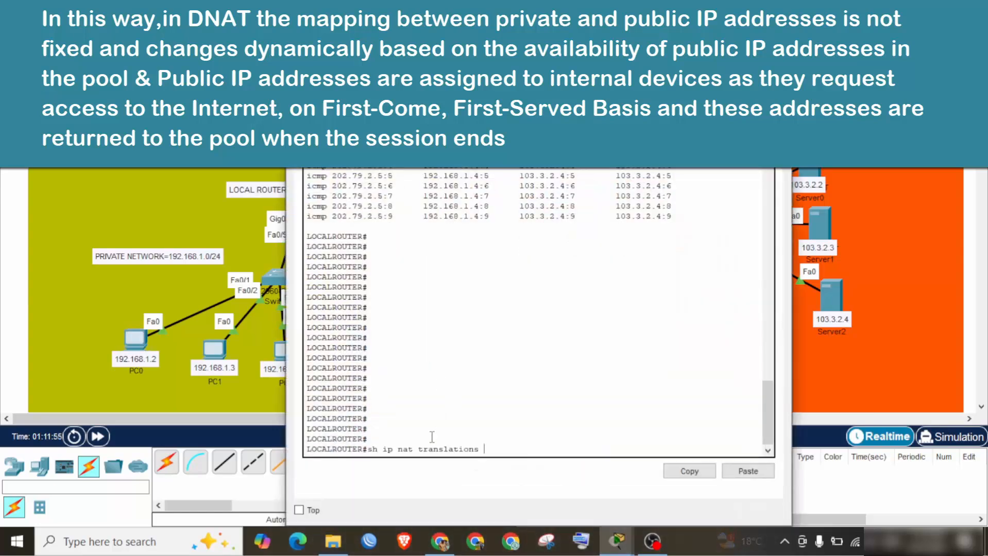
key("Return")
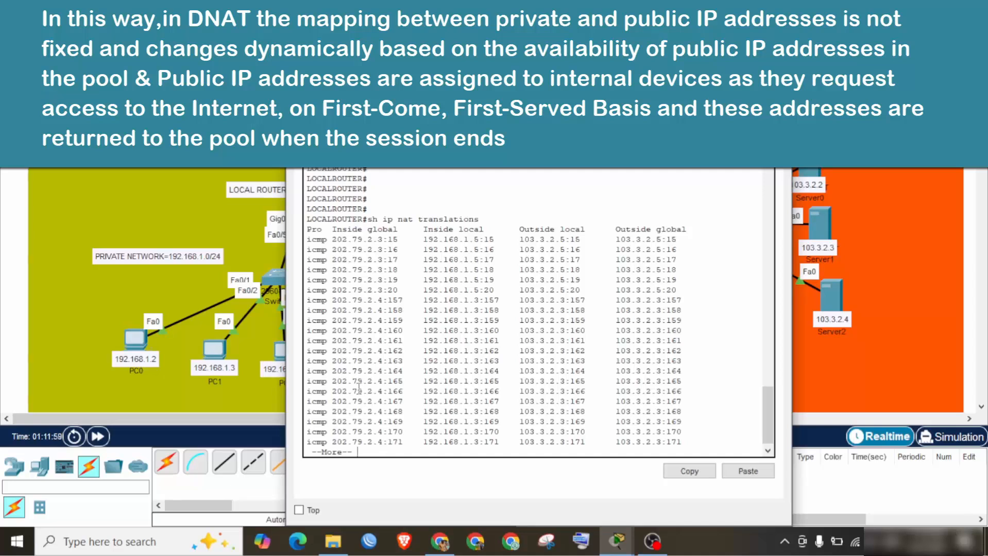
left_click_drag(384, 240, 337, 250)
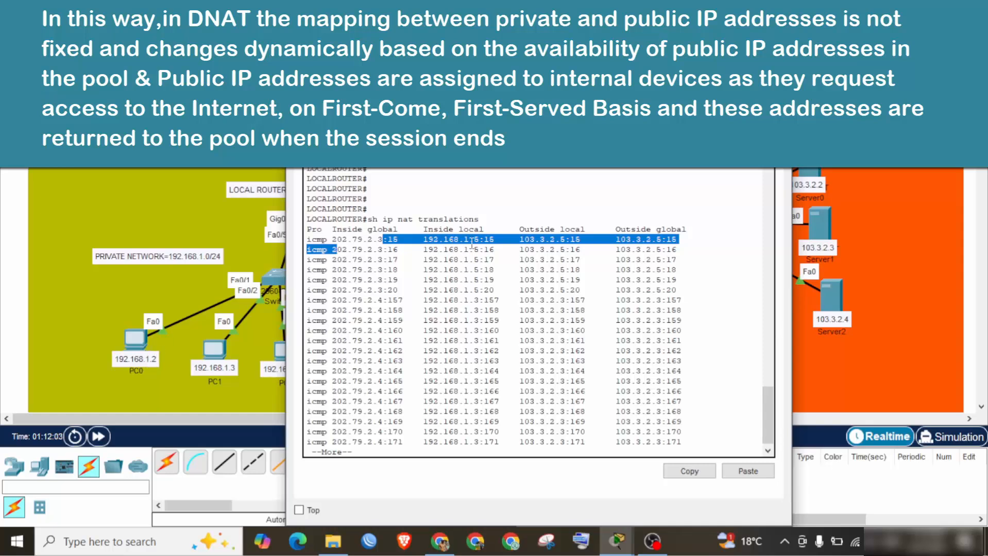
left_click_drag(489, 26, 677, 34)
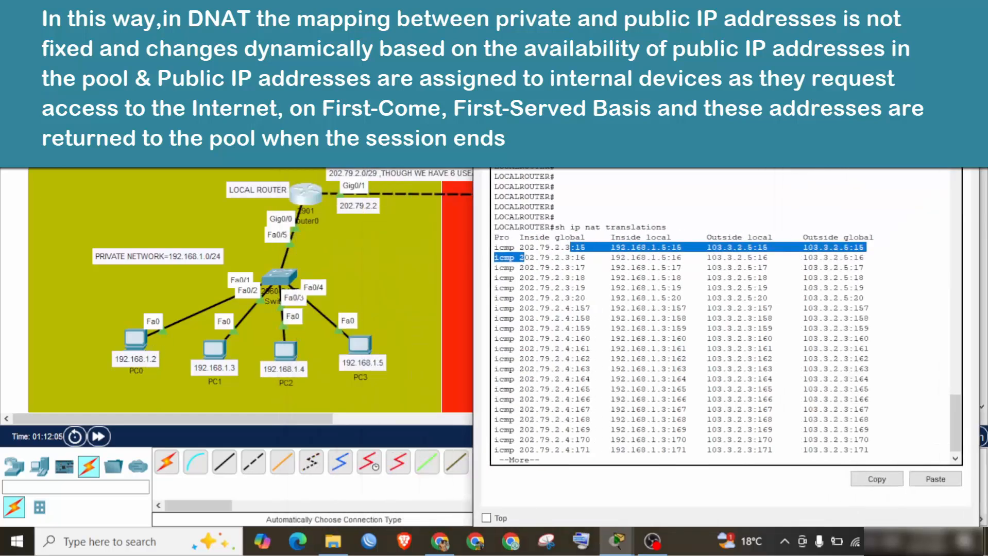
left_click(578, 253)
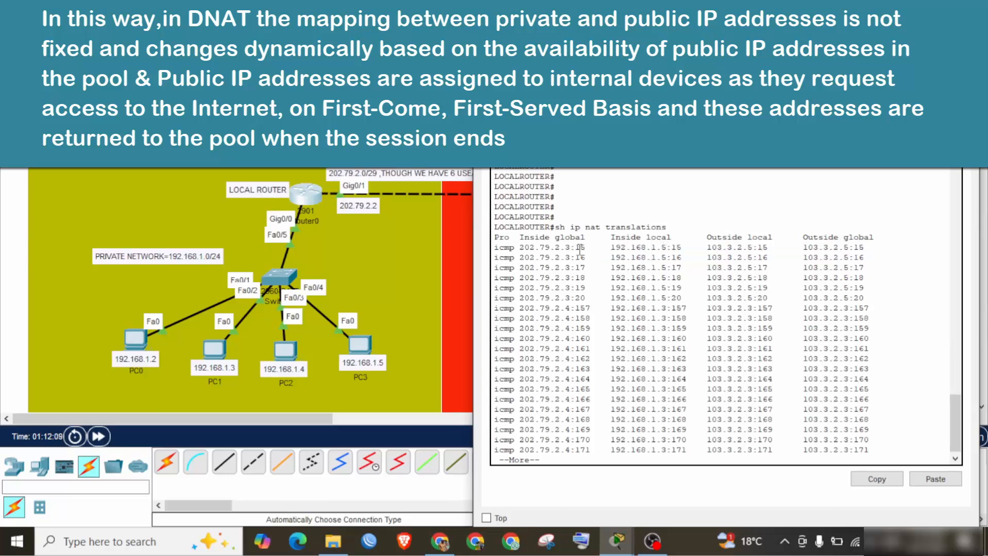
left_click_drag(569, 248, 494, 248)
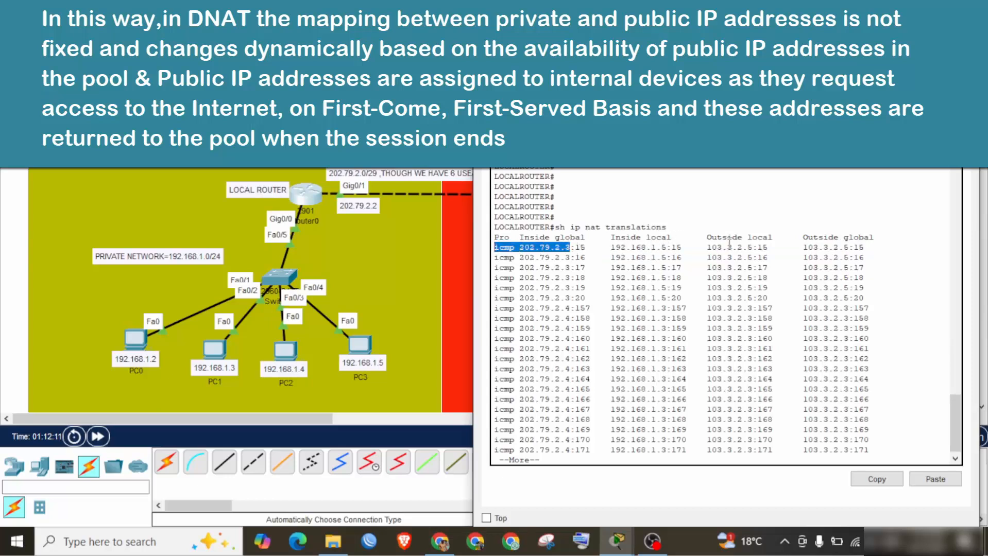
- Page down the new NAT translation table to examine PC1's entries and the first of PC2's entries
key("Return")
key("Return")
key("Return")
key("Return")
key("Return")
key("Return")
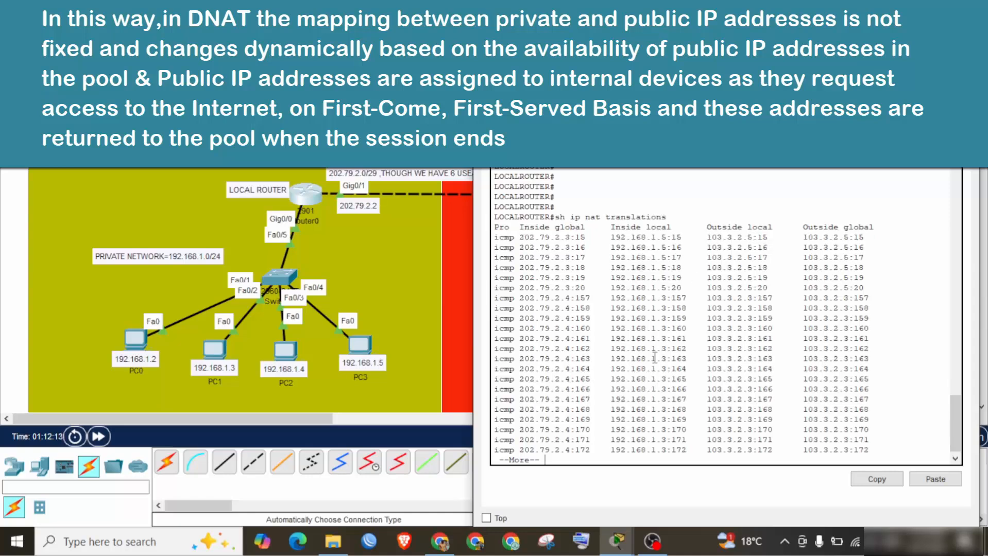
key("Return")
key("Return")
key("Return")
key("Return")
key("Return")
key("Return")
key("Return")
key("Return")
key("Return")
key("Return")
key("Return")
key("Return")
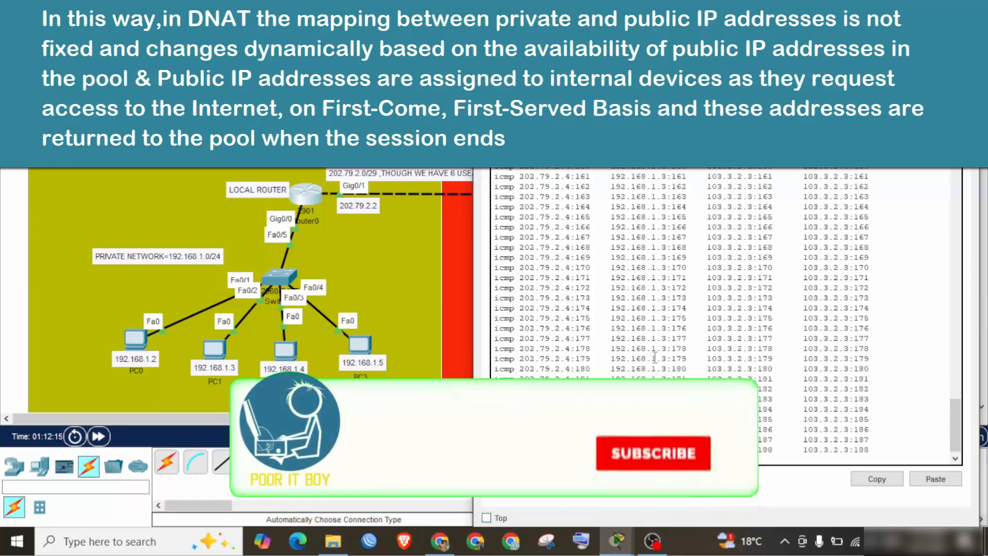
key("Return")
key("Return")
key("Return")
key("Return")
key("Return")
key("Return")
key("Return")
key("Return")
key("Return")
key("Return")
key("Return")
key("Return")
key("Return")
key("Return")
key("Return")
key("Return")
key("Return")
key("Return")
key("Return")
key("Return")
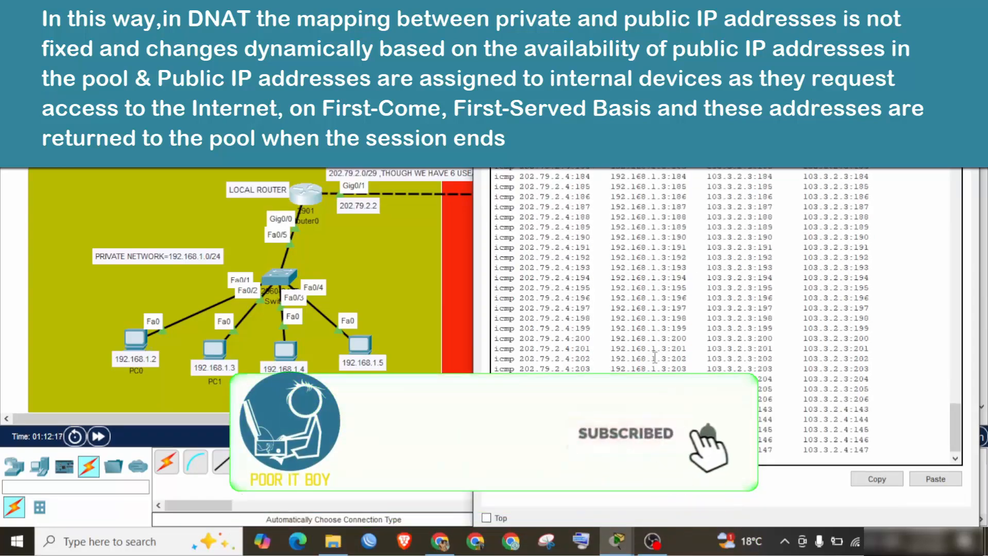